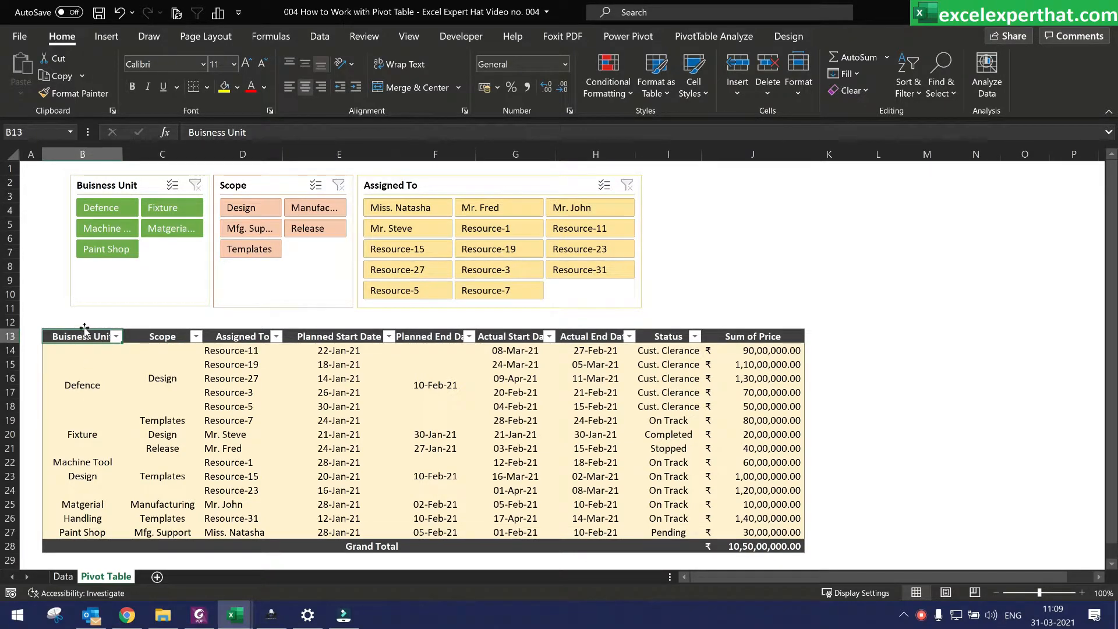
- Highlight the Buisness Unit, Scope and Assigned To columns of the pivot table and look at the slicers above them
{"action": "left_click_drag", "start_coordinate": [77, 383], "coordinate": [82, 534]}
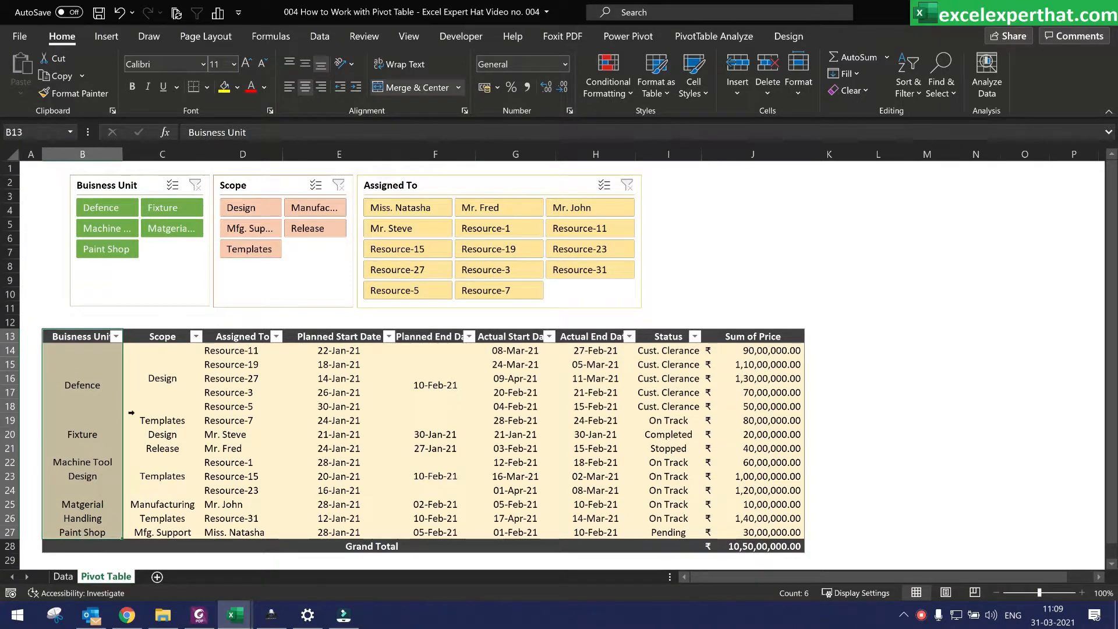
{"action": "left_click_drag", "start_coordinate": [174, 338], "coordinate": [177, 518]}
{"action": "left_click_drag", "start_coordinate": [247, 337], "coordinate": [245, 525]}
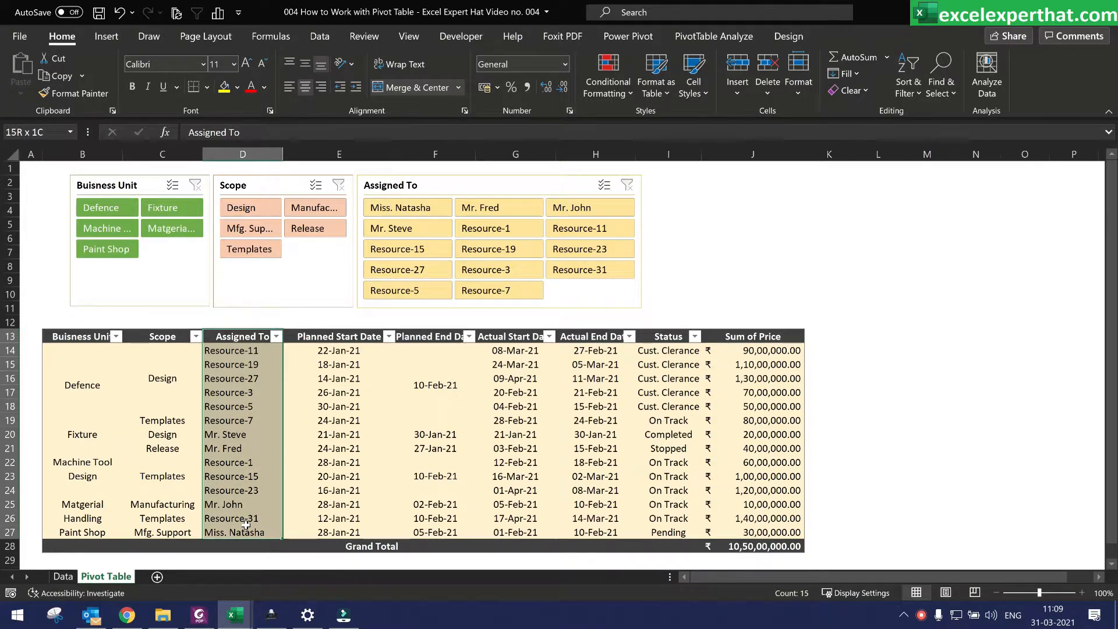
{"action": "left_click_drag", "start_coordinate": [246, 525], "coordinate": [246, 525]}
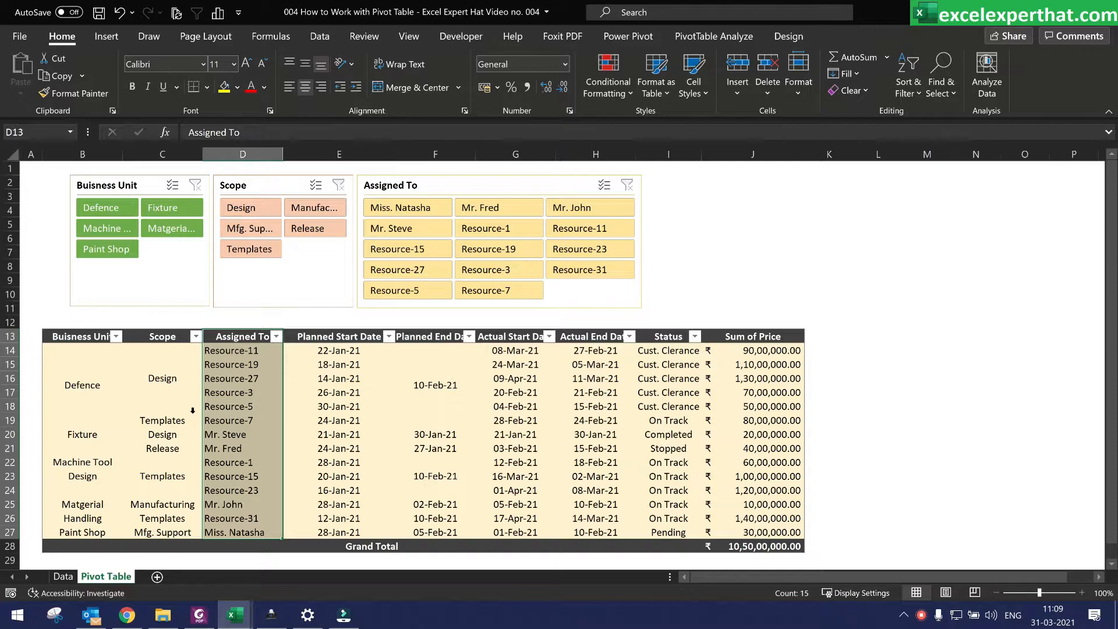
{"action": "left_click", "coordinate": [131, 285]}
{"action": "left_click", "coordinate": [265, 279]}
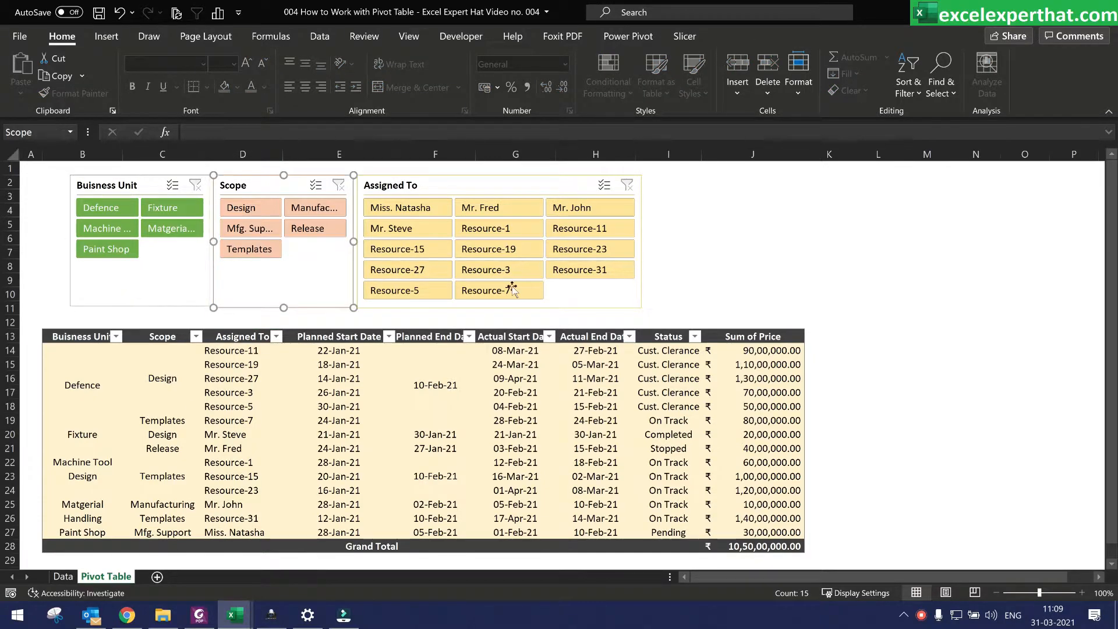
{"action": "left_click", "coordinate": [712, 277]}
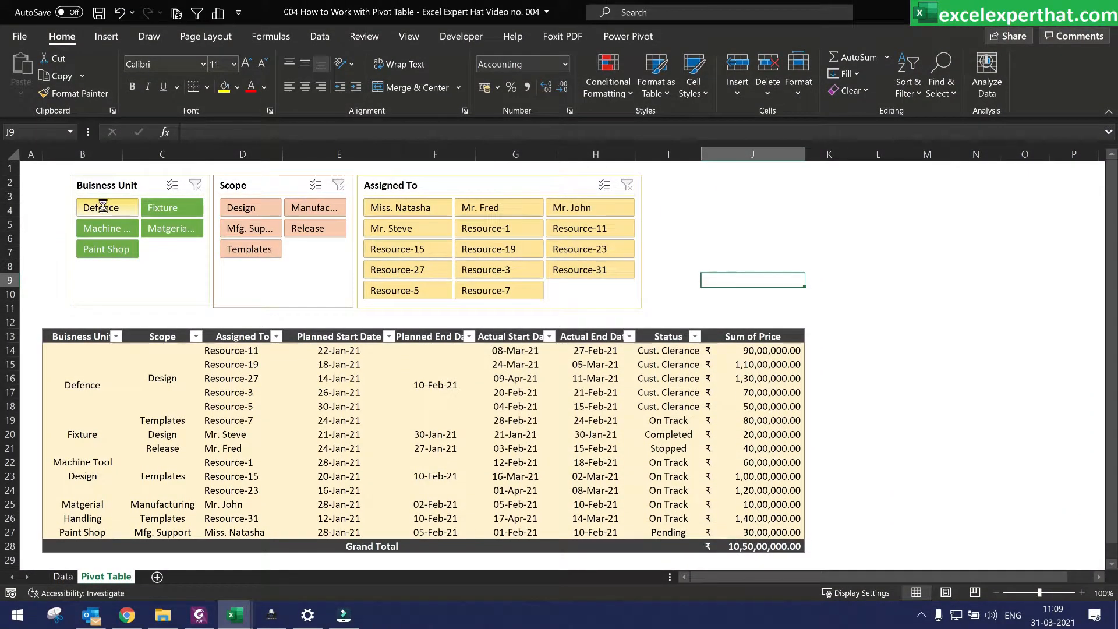
- Filter the pivot table by Defence, Fixture, Machine Tool Design, Matgerial Handling and Paint Shop with the Buisness Unit slicer, and clear the filter
{"action": "left_click", "coordinate": [105, 209]}
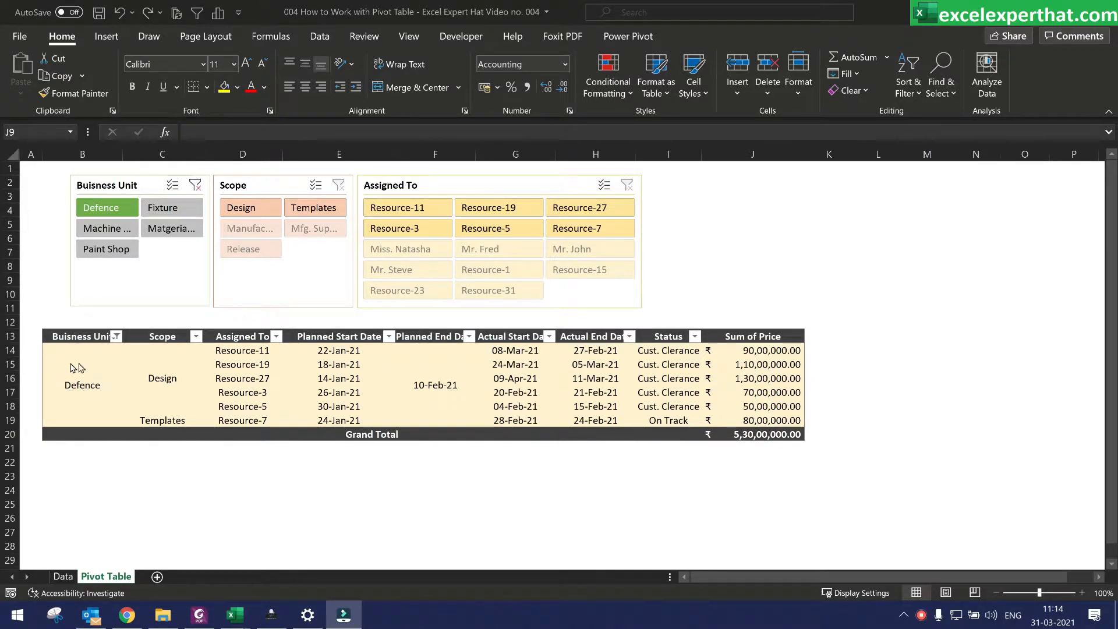
{"action": "left_click", "coordinate": [171, 210]}
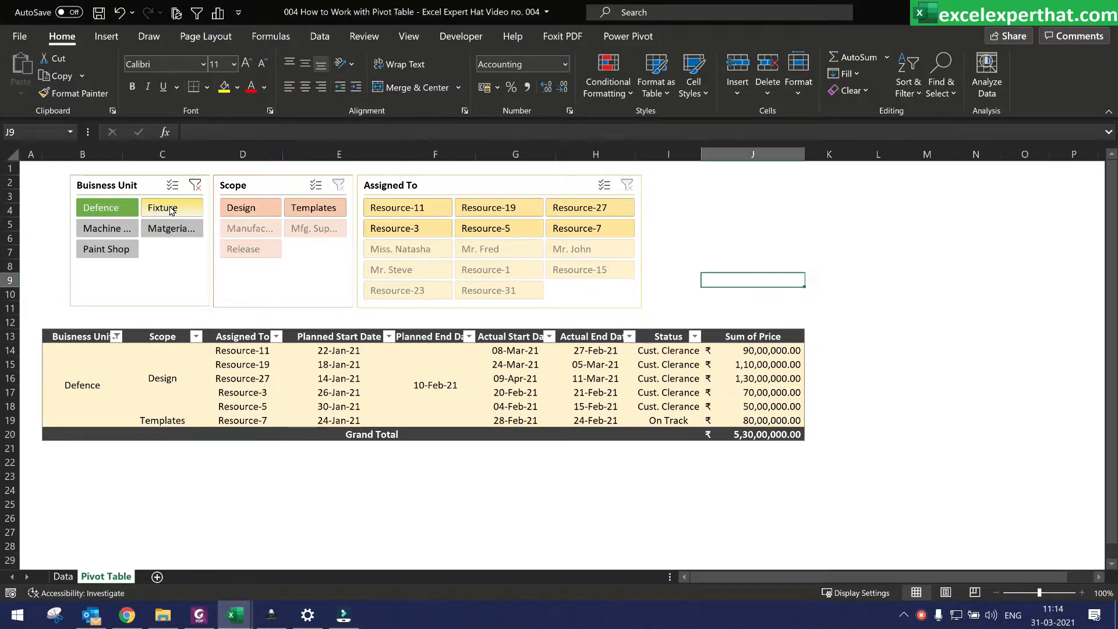
{"action": "left_click", "coordinate": [170, 208]}
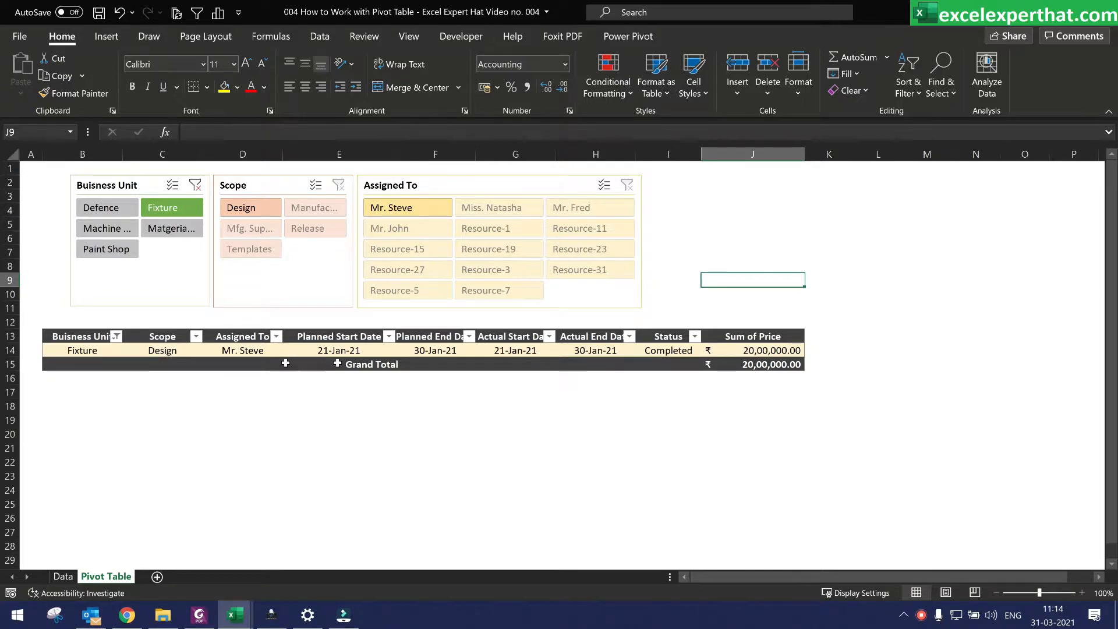
{"action": "left_click", "coordinate": [105, 233]}
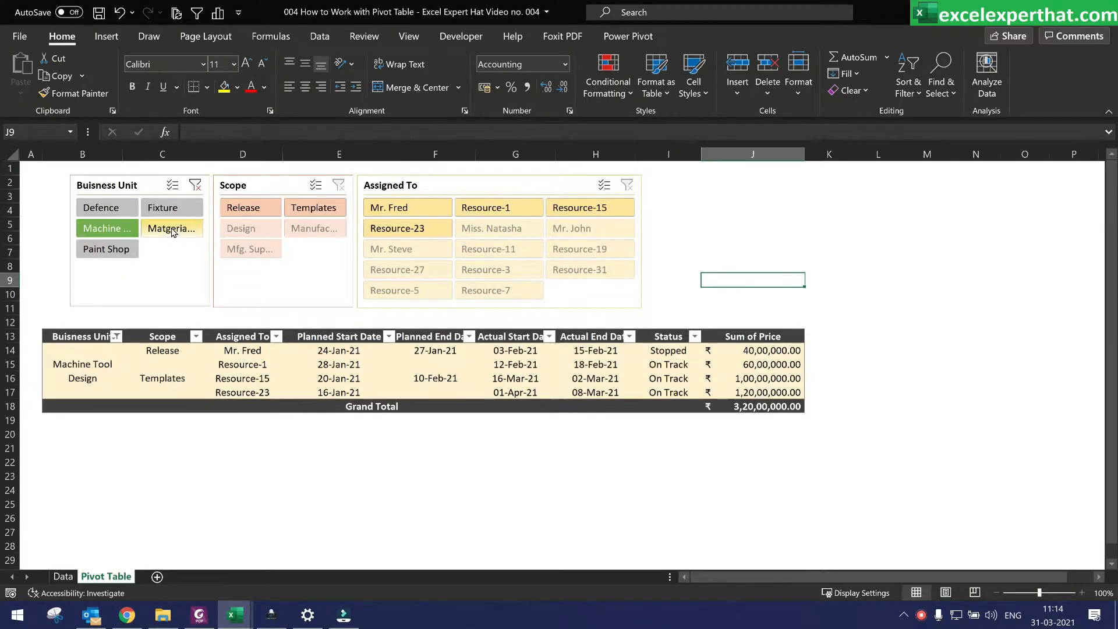
{"action": "left_click", "coordinate": [171, 229]}
{"action": "left_click", "coordinate": [105, 251]}
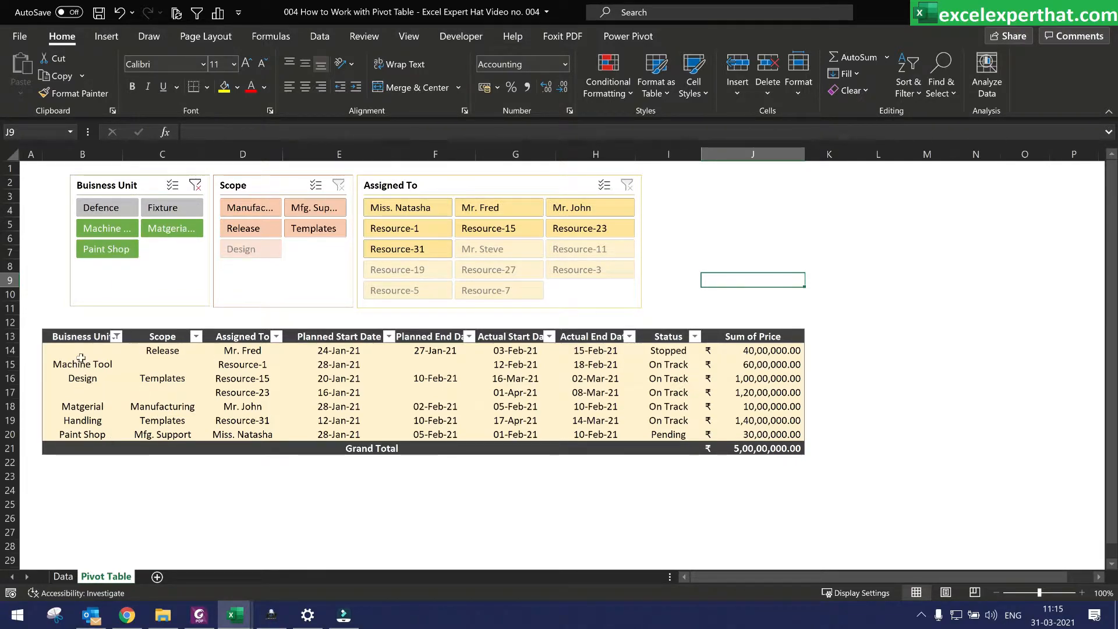
{"action": "left_click", "coordinate": [195, 186]}
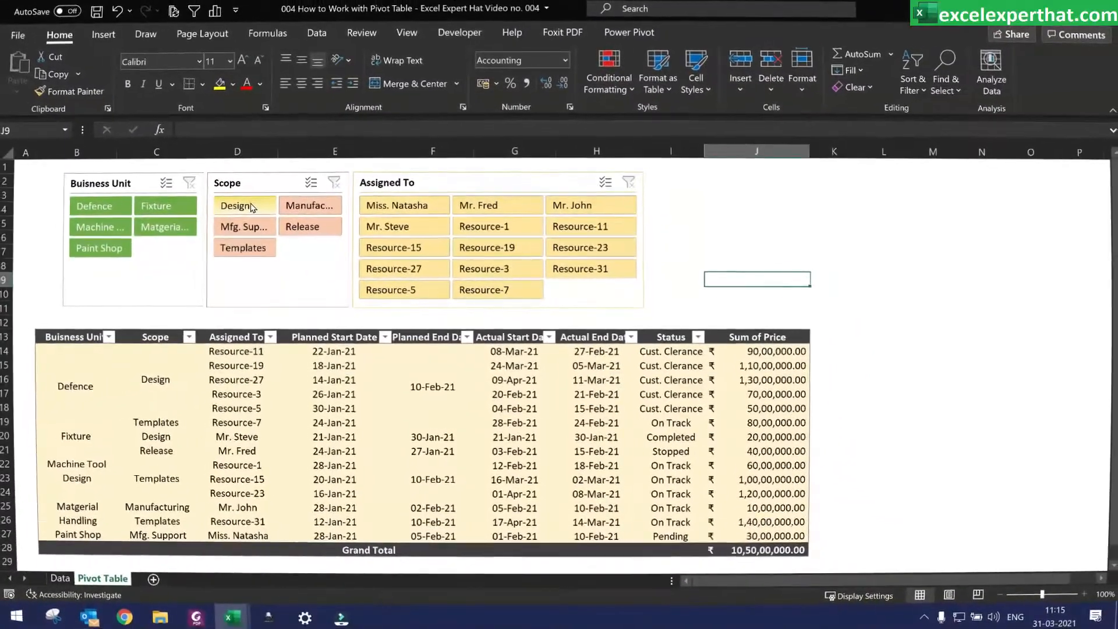
- Filter the pivot table by the scopes Design, Manufacturing, Release, Mfg. Support and Templates with the Scope slicer, and clear the filter
{"action": "left_click", "coordinate": [251, 208]}
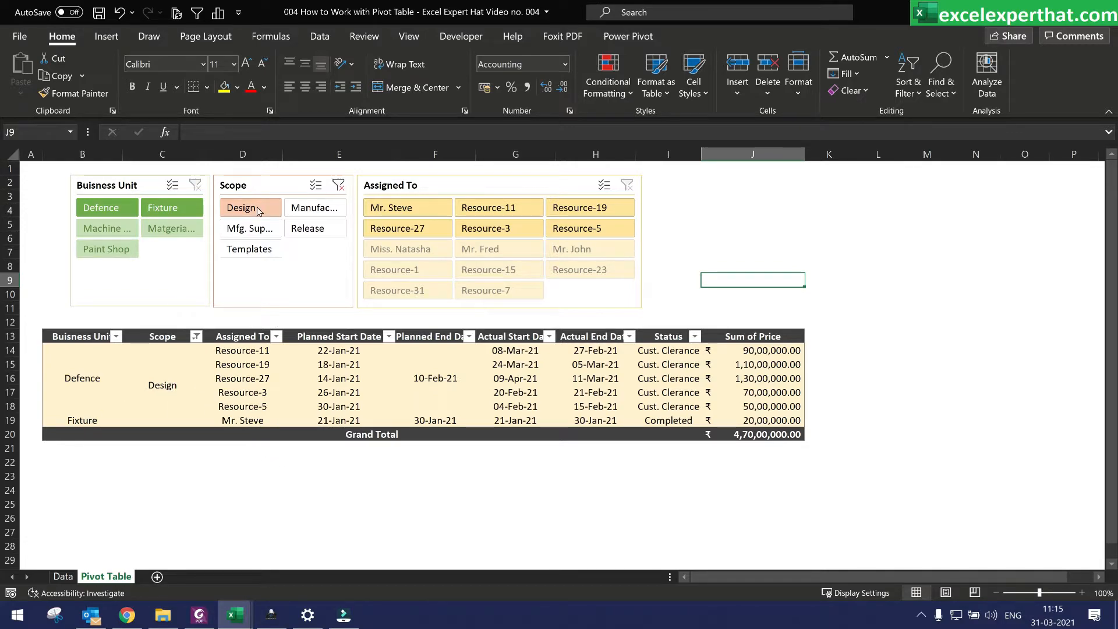
{"action": "left_click", "coordinate": [315, 208]}
{"action": "left_click", "coordinate": [307, 228]}
{"action": "left_click", "coordinate": [255, 229]}
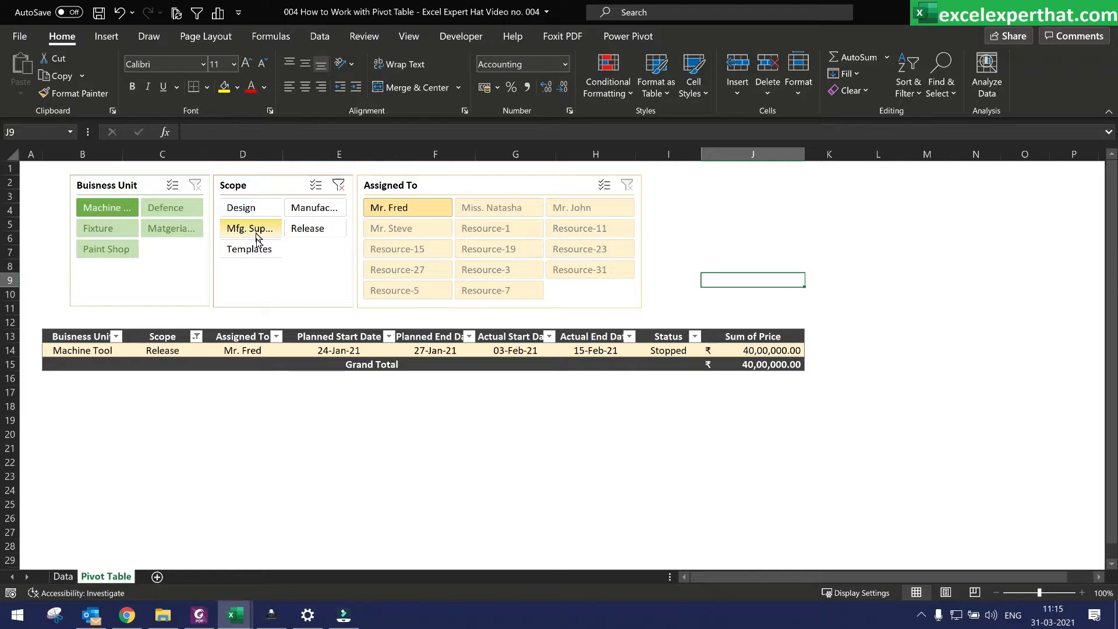
{"action": "left_click", "coordinate": [250, 248]}
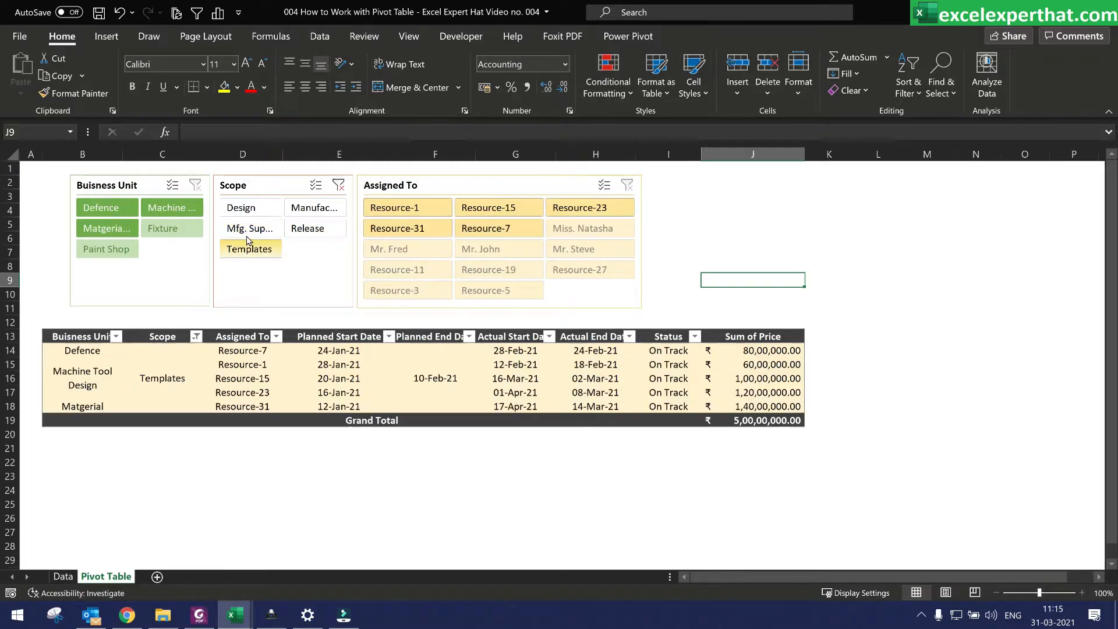
{"action": "left_click", "coordinate": [338, 185]}
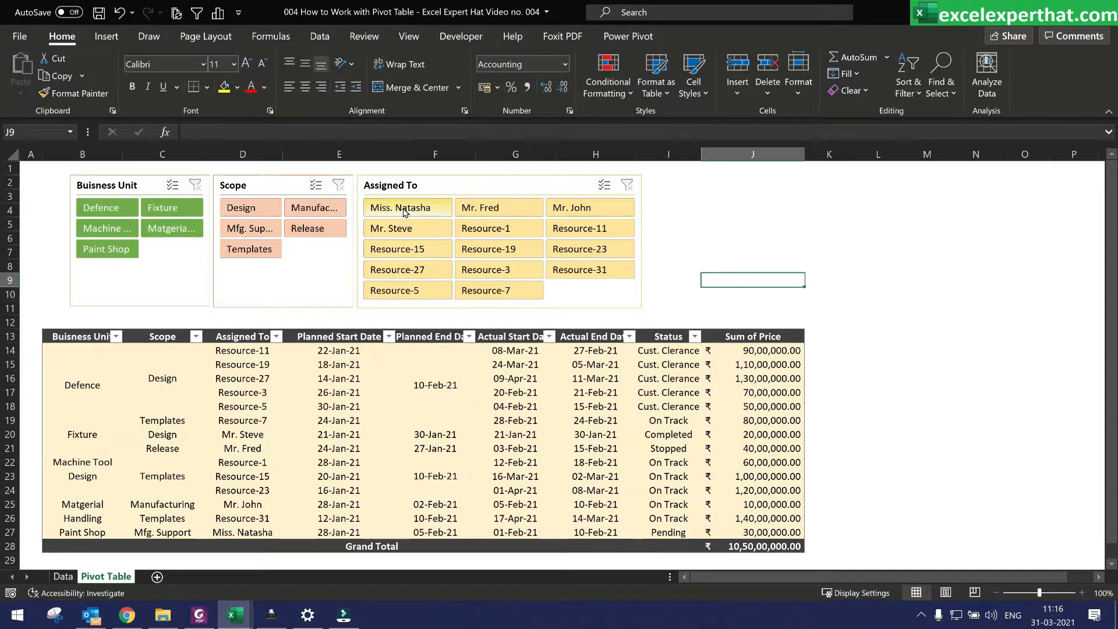
- Filter the pivot table by the first person in the Assigned To slicer and check that row's business unit and scope
{"action": "left_click", "coordinate": [405, 211]}
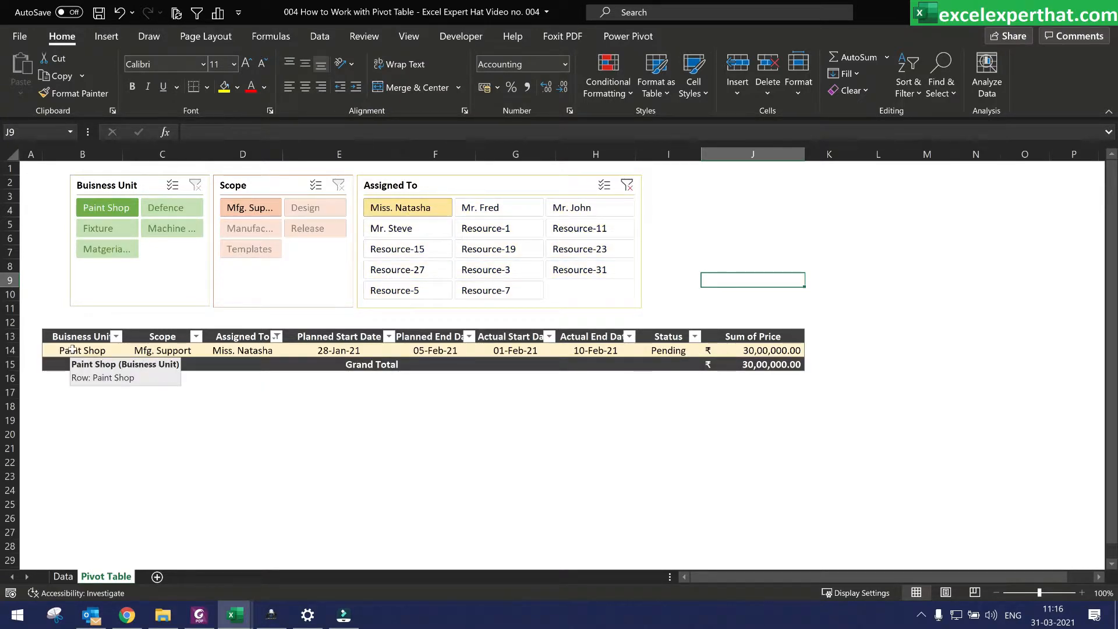
{"action": "left_click", "coordinate": [73, 351]}
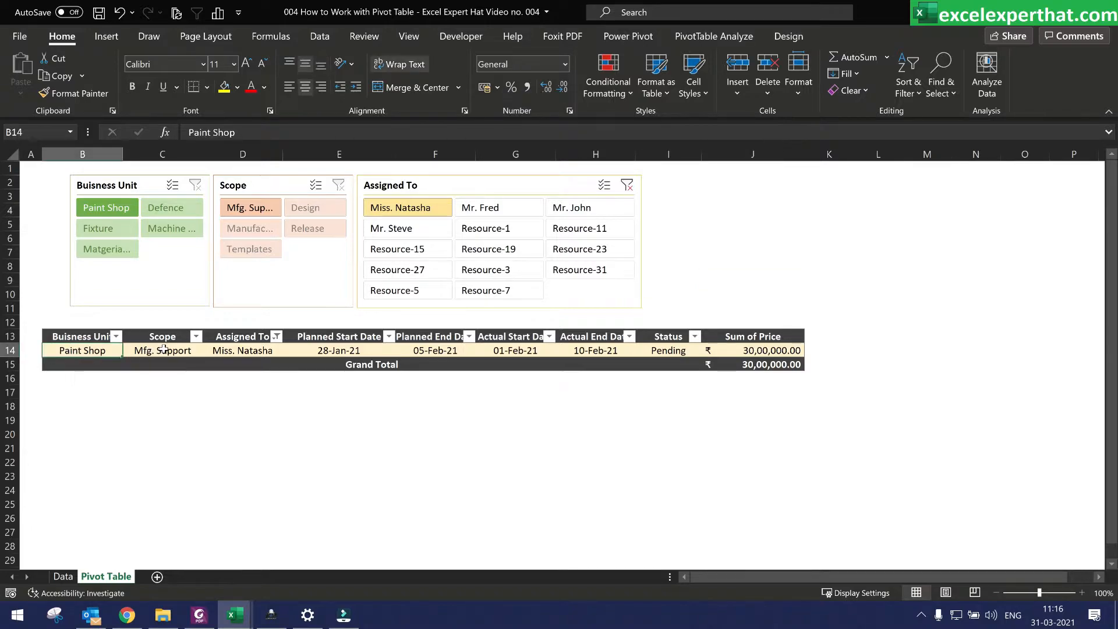
{"action": "left_click", "coordinate": [163, 350]}
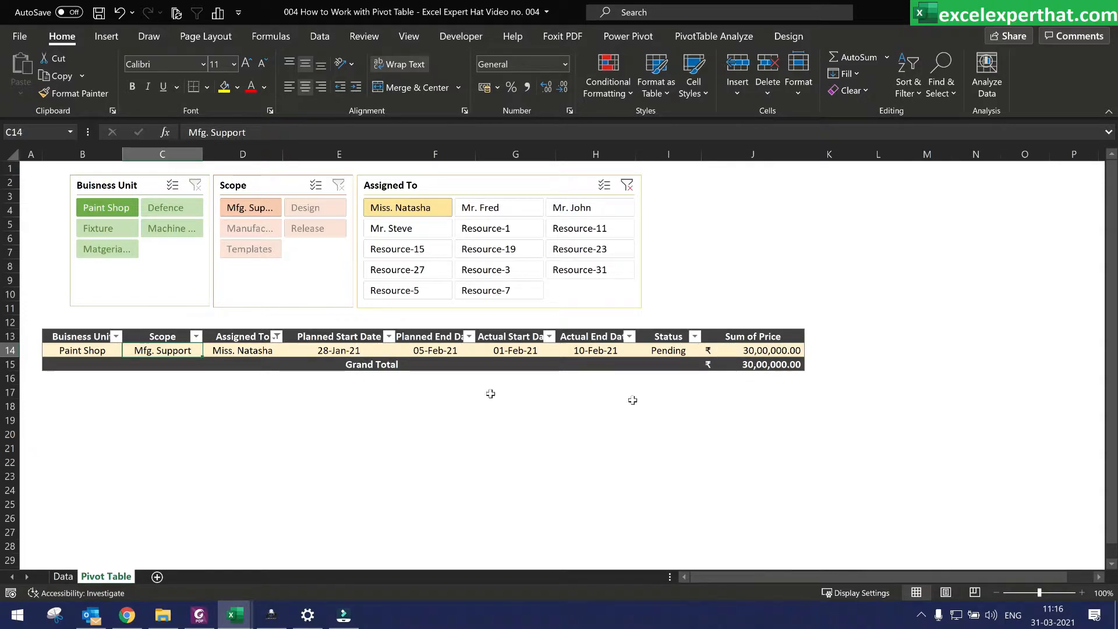
- Filter the pivot table by the other named assignees, Resource-1 and Resource-11 with the Assigned To slicer, and clear the filter
{"action": "left_click", "coordinate": [486, 208]}
{"action": "left_click", "coordinate": [604, 215]}
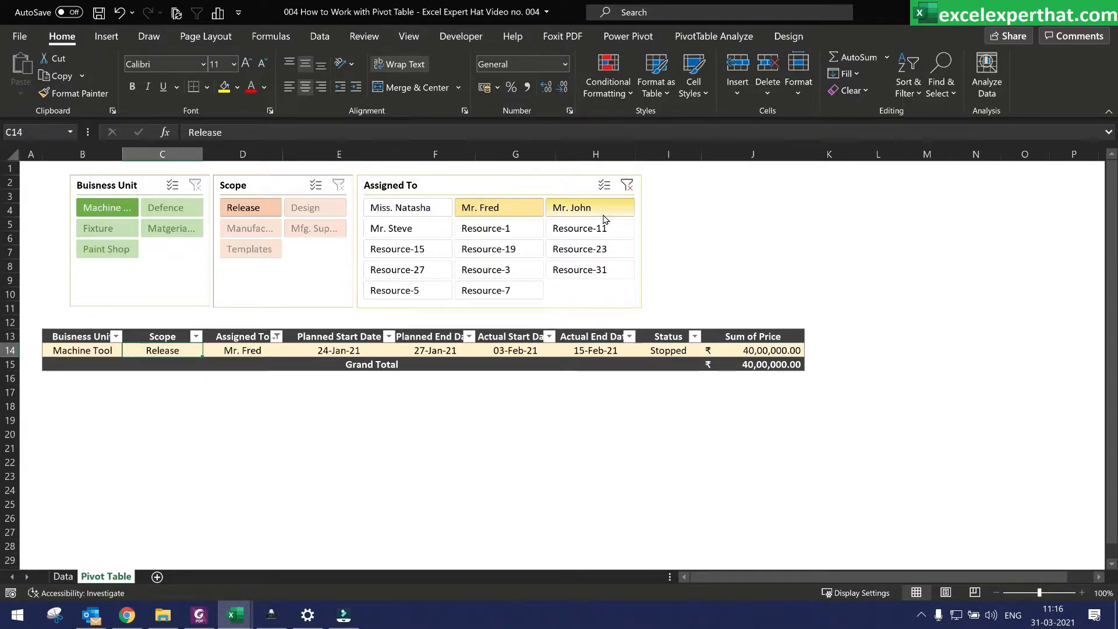
{"action": "left_click", "coordinate": [417, 233]}
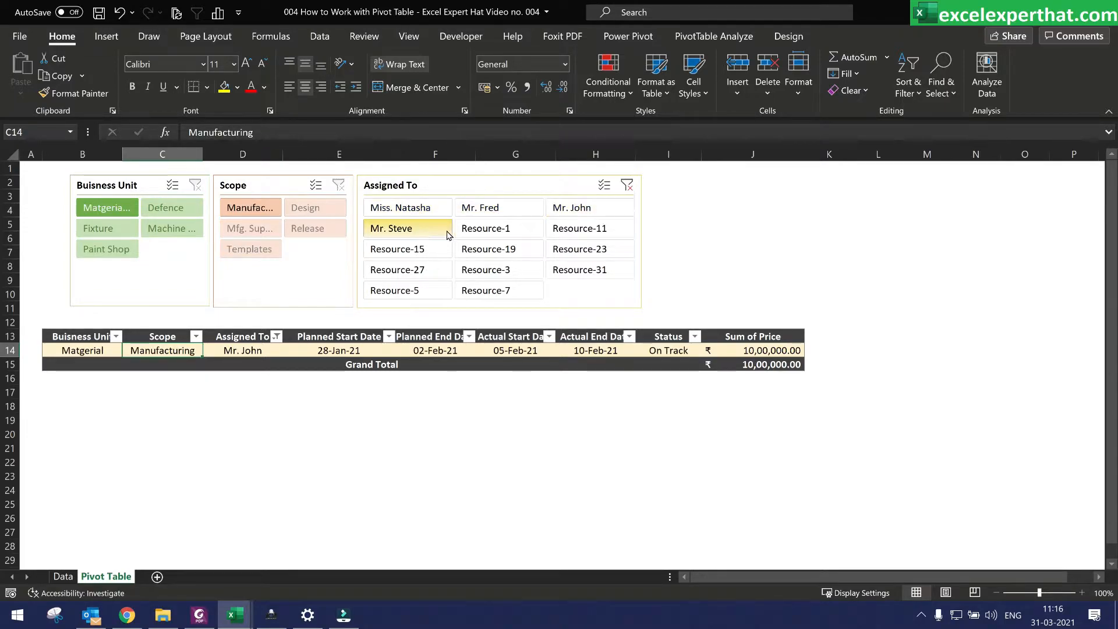
{"action": "left_click", "coordinate": [489, 229]}
{"action": "left_click", "coordinate": [584, 232]}
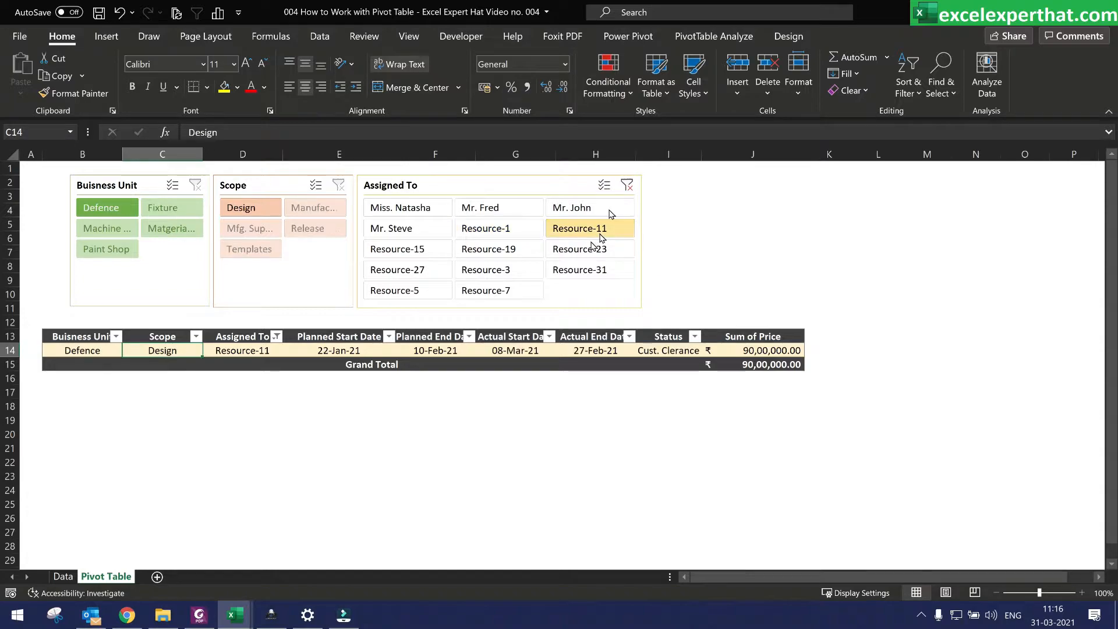
{"action": "left_click", "coordinate": [627, 185]}
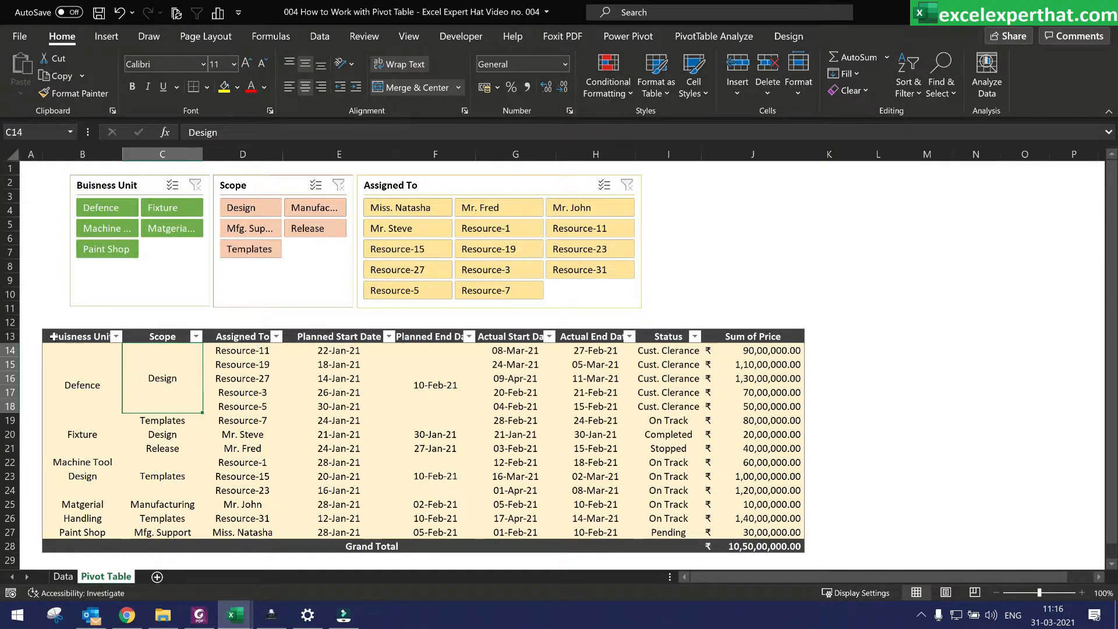
- Compare the full pivot table with the source table A1:K15 on the Data sheet by highlighting each range
{"action": "left_click_drag", "start_coordinate": [49, 337], "coordinate": [729, 543]}
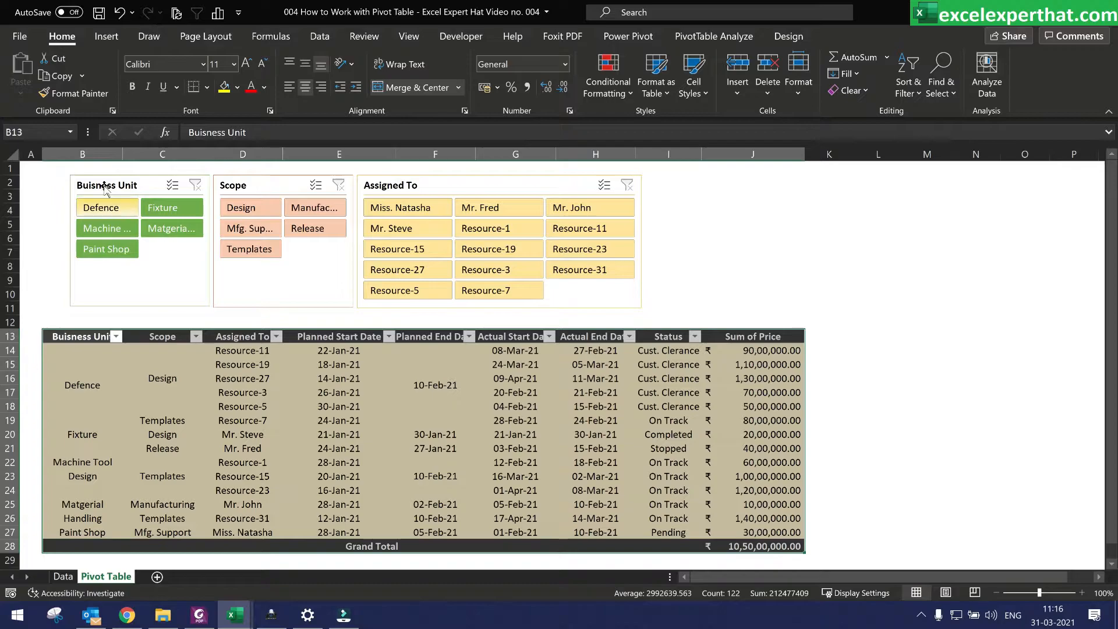
{"action": "left_click", "coordinate": [789, 248]}
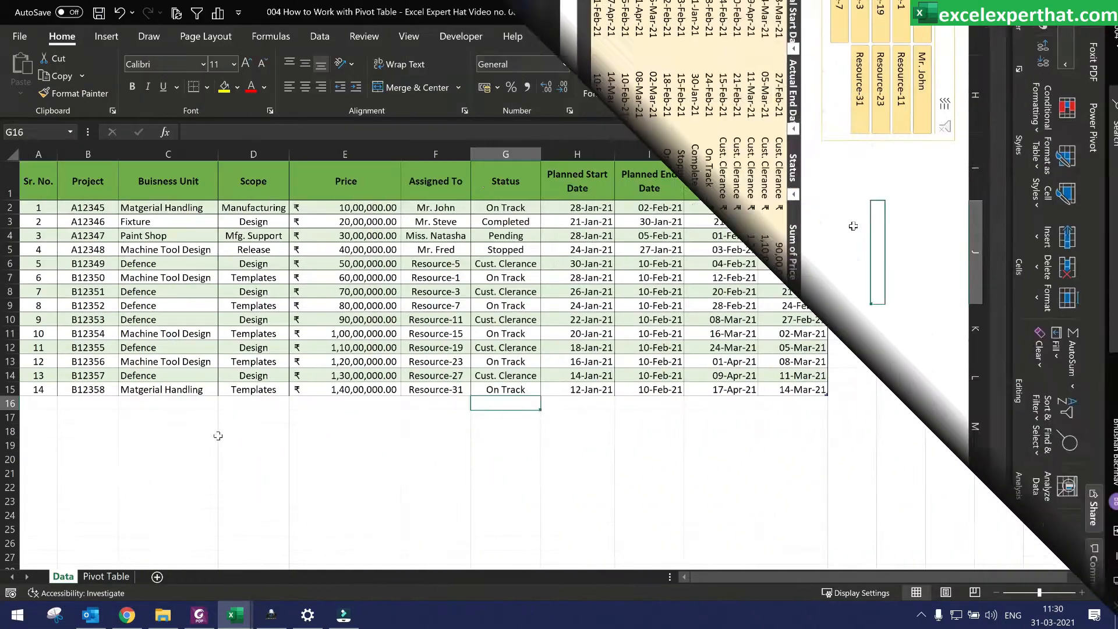
{"action": "left_click_drag", "start_coordinate": [41, 195], "coordinate": [796, 390]}
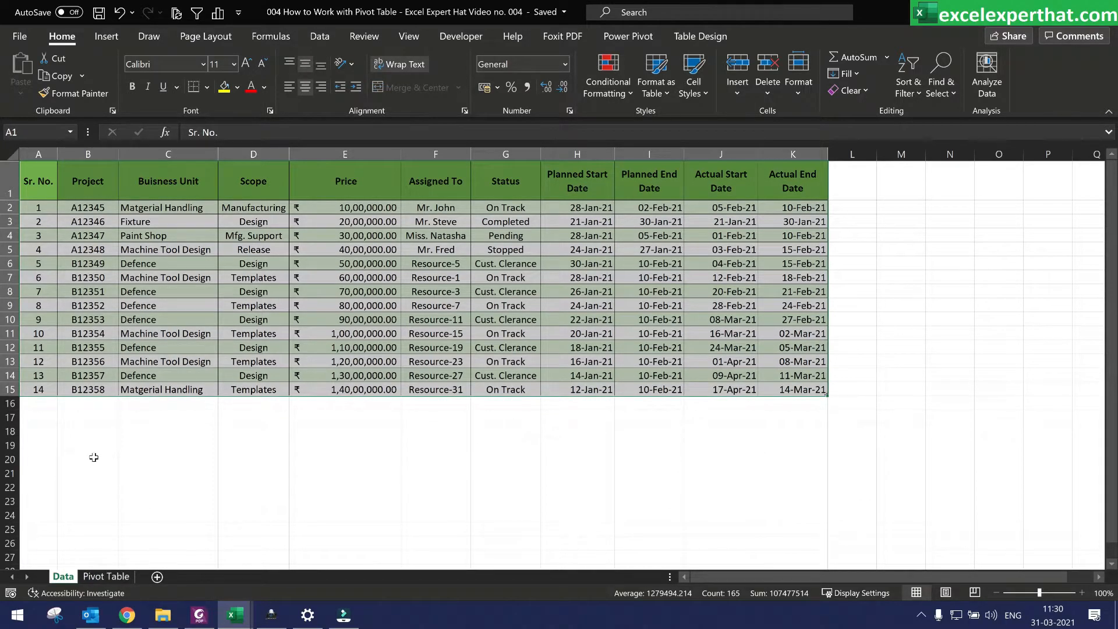
{"action": "left_click", "coordinate": [106, 576]}
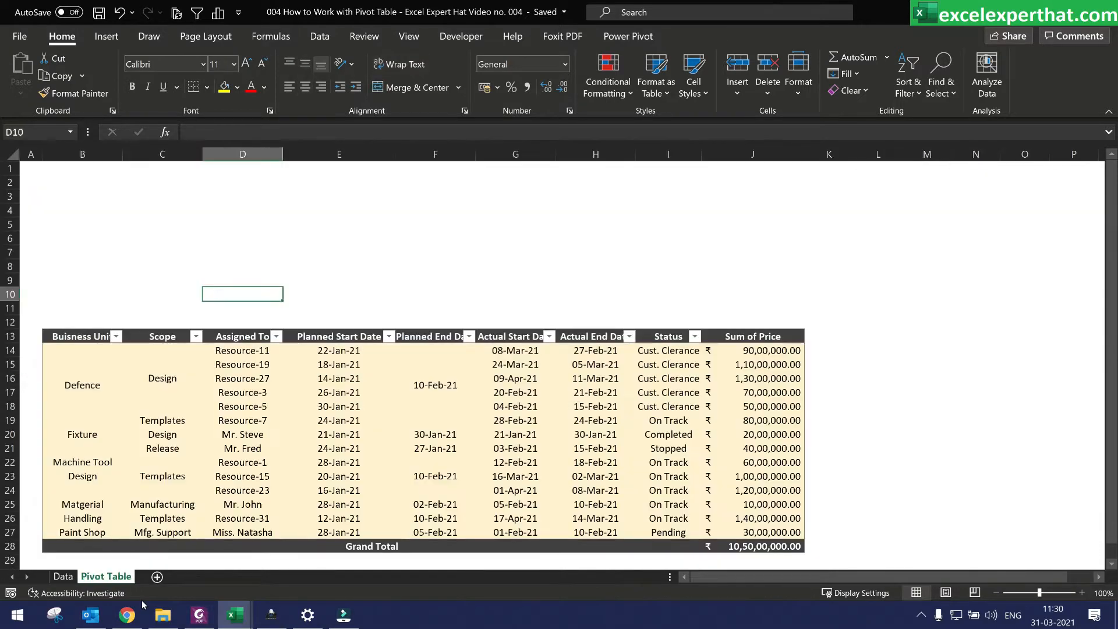
{"action": "mouse_move", "coordinate": [67, 343]}
{"action": "left_mouse_down"}
{"action": "mouse_move", "coordinate": [786, 518]}
{"action": "mouse_move", "coordinate": [789, 555]}
{"action": "left_mouse_up"}
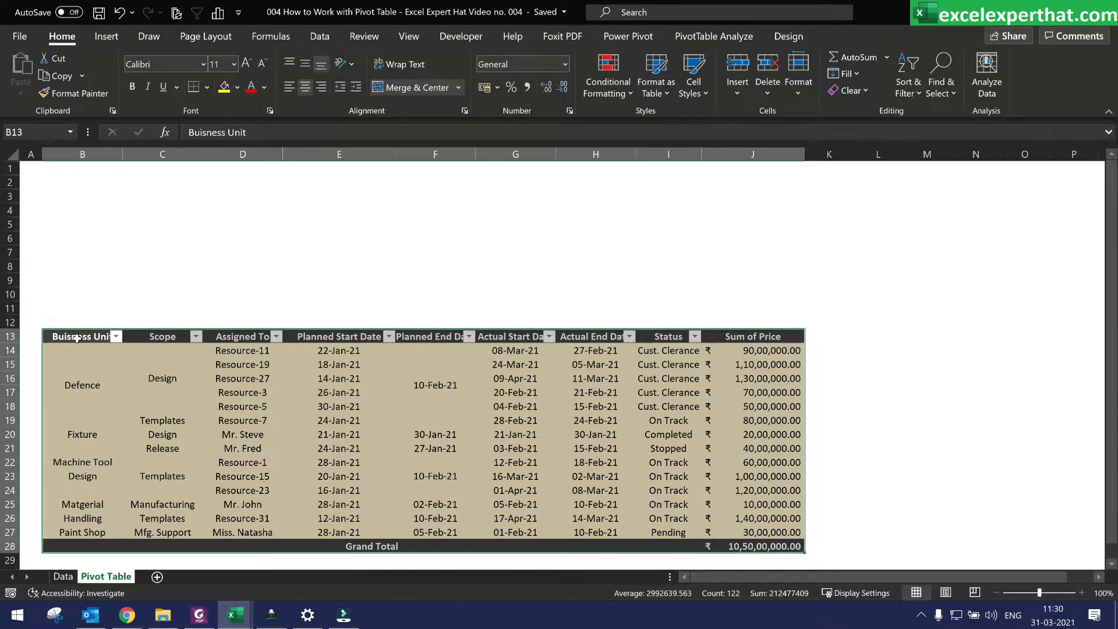
- Insert slicers for Buisness Unit, Scope and Assigned To for the pivot table
{"action": "left_click_drag", "start_coordinate": [77, 339], "coordinate": [752, 548]}
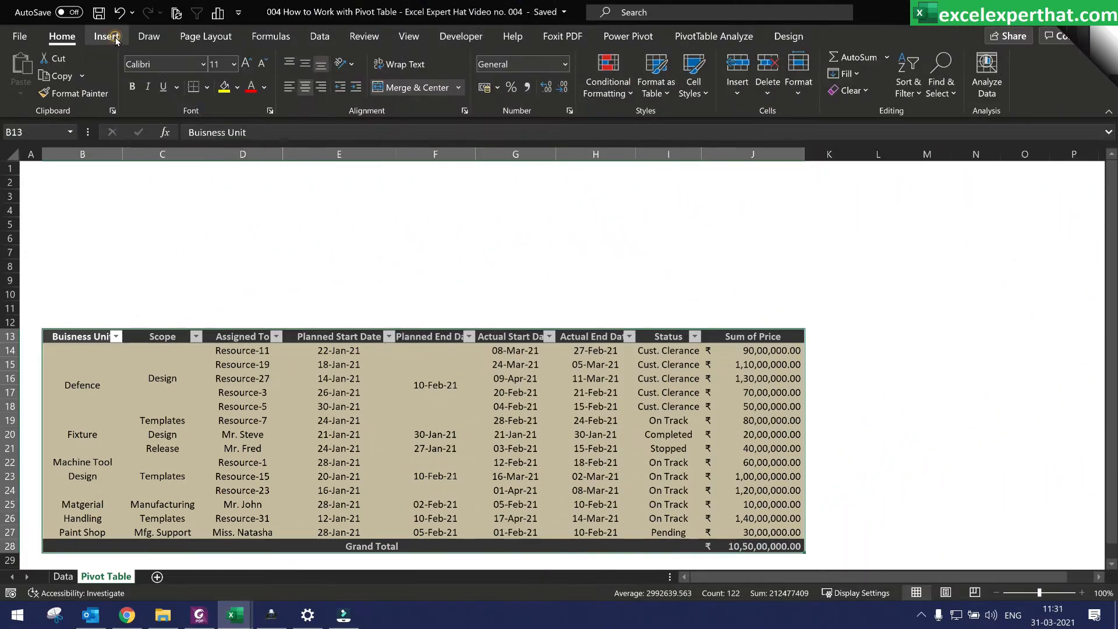
{"action": "left_click", "coordinate": [116, 38]}
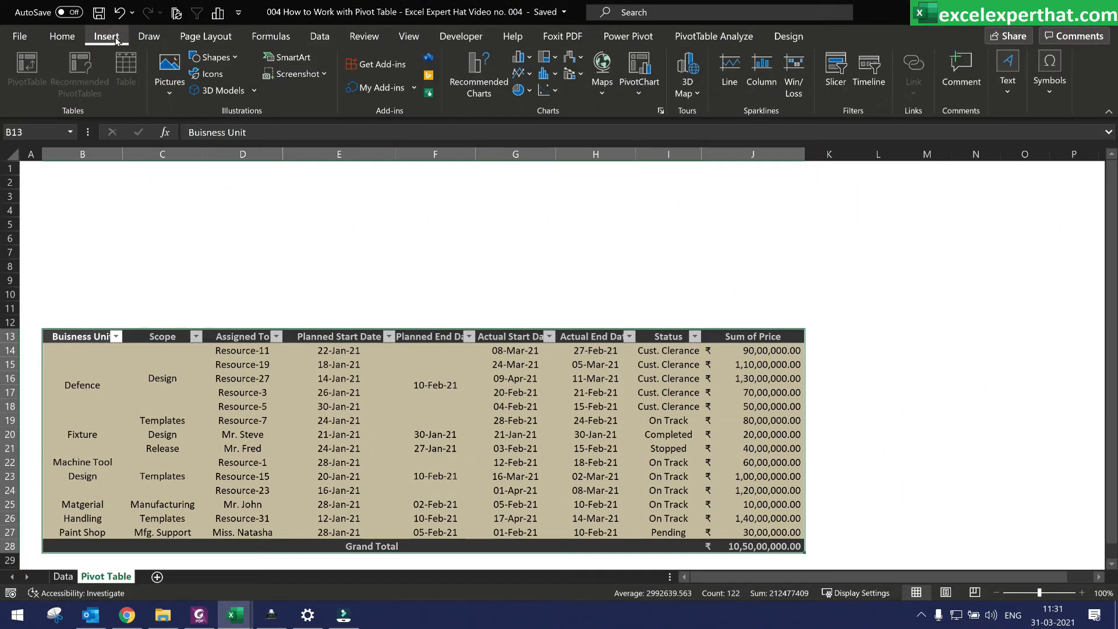
{"action": "left_click", "coordinate": [836, 73]}
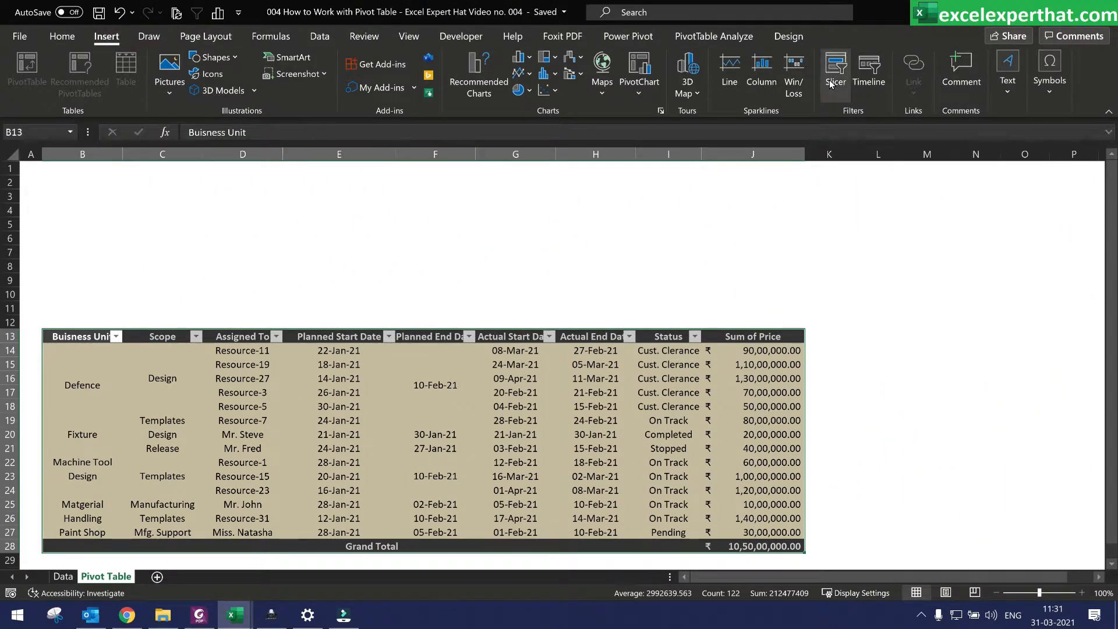
{"action": "left_click_drag", "start_coordinate": [453, 246], "coordinate": [571, 131]}
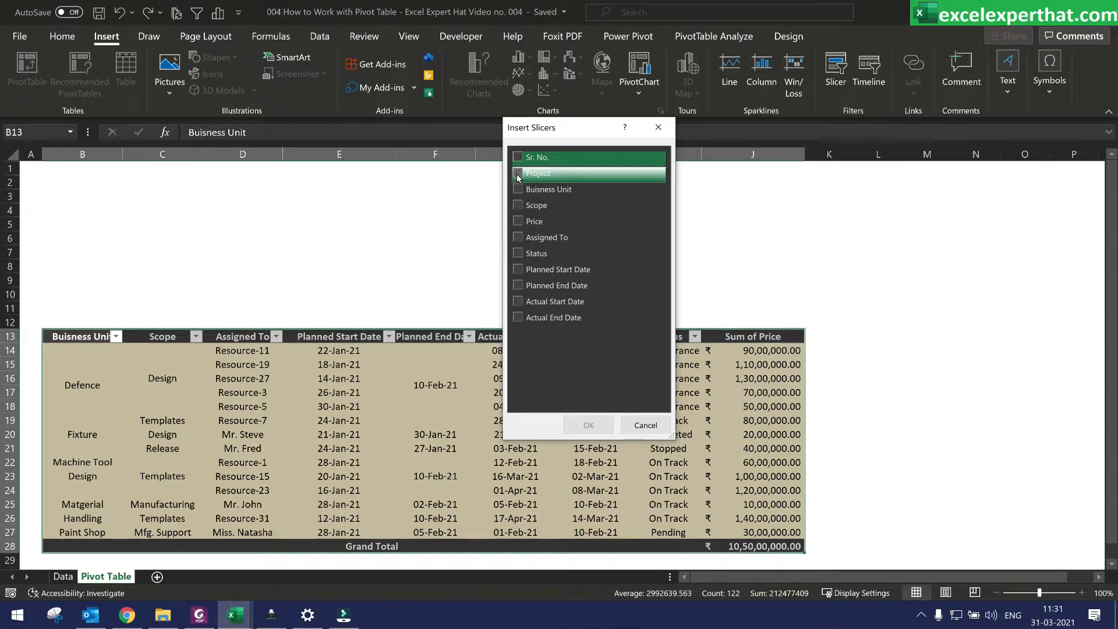
{"action": "left_click_drag", "start_coordinate": [562, 133], "coordinate": [640, 68]}
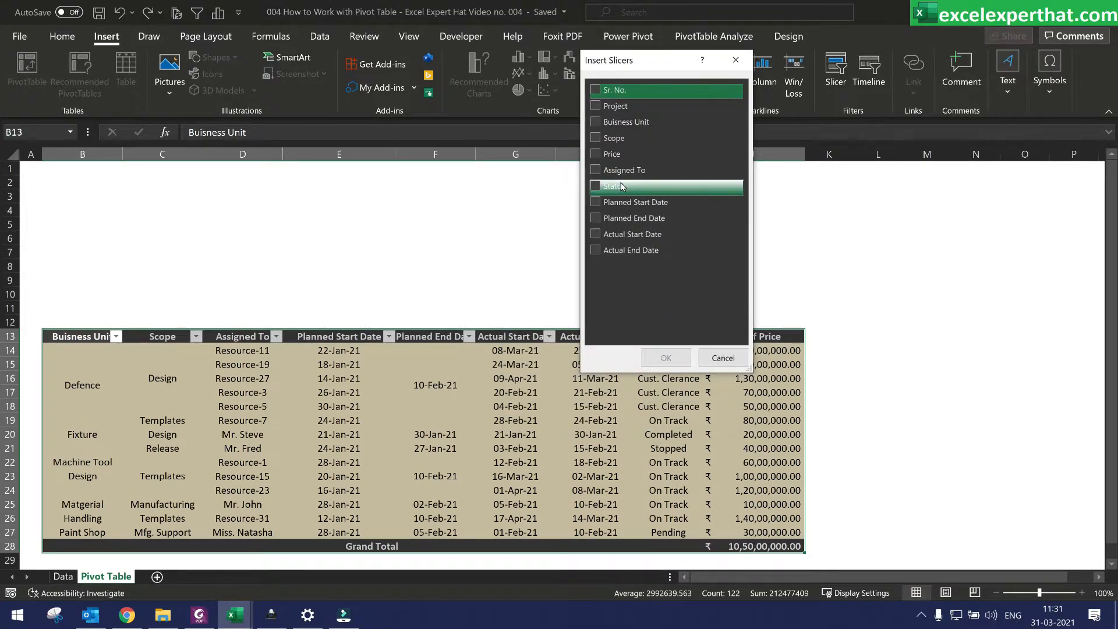
{"action": "left_click", "coordinate": [594, 122]}
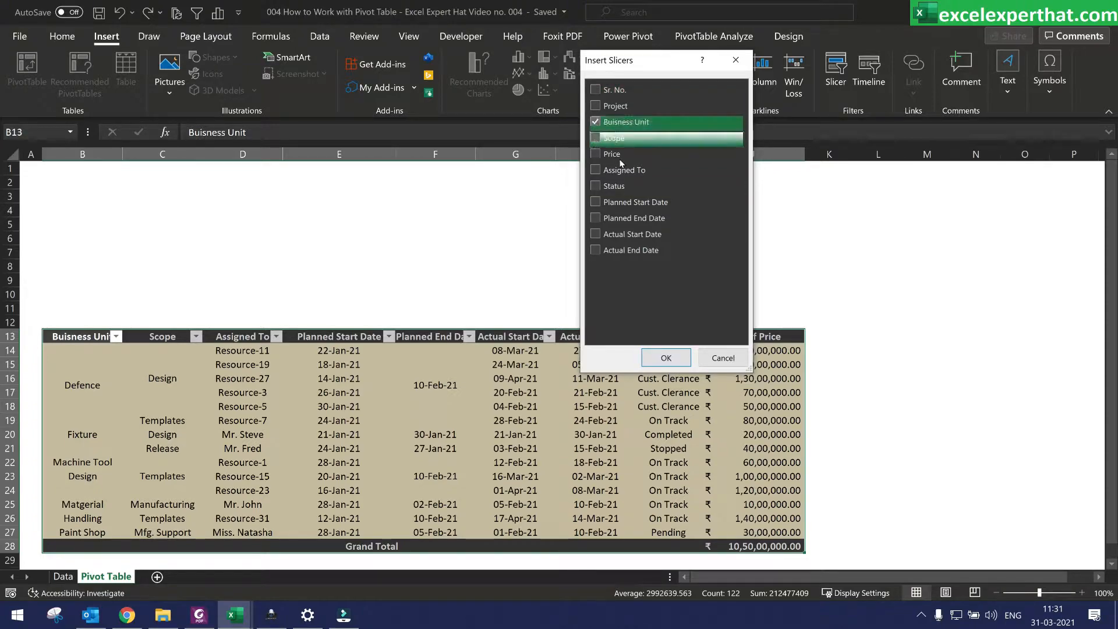
{"action": "left_click", "coordinate": [595, 138]}
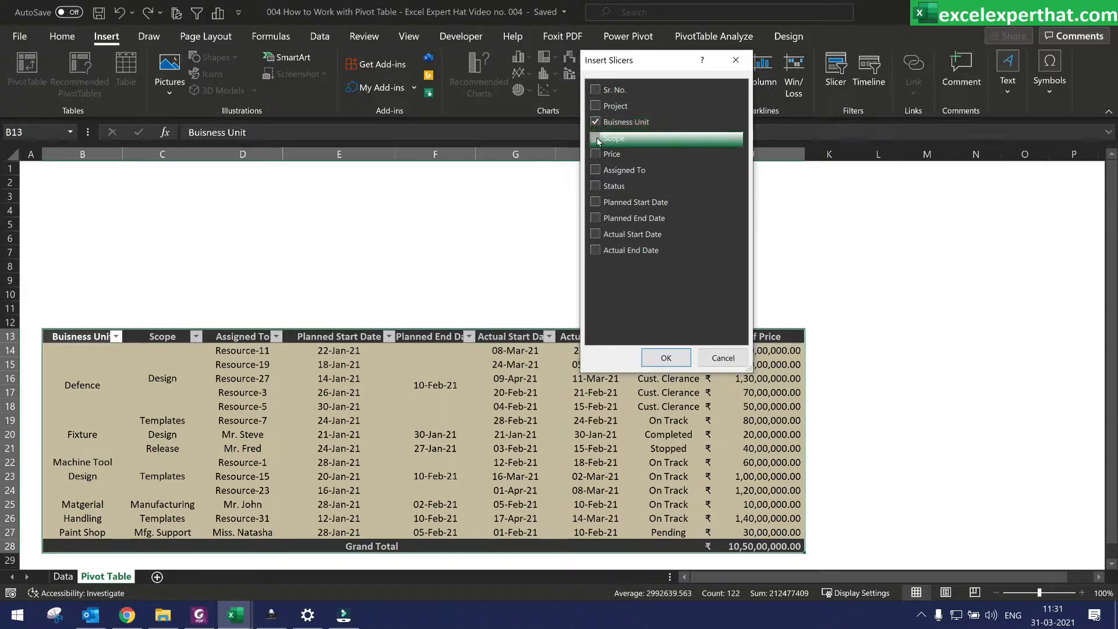
{"action": "left_click", "coordinate": [595, 171]}
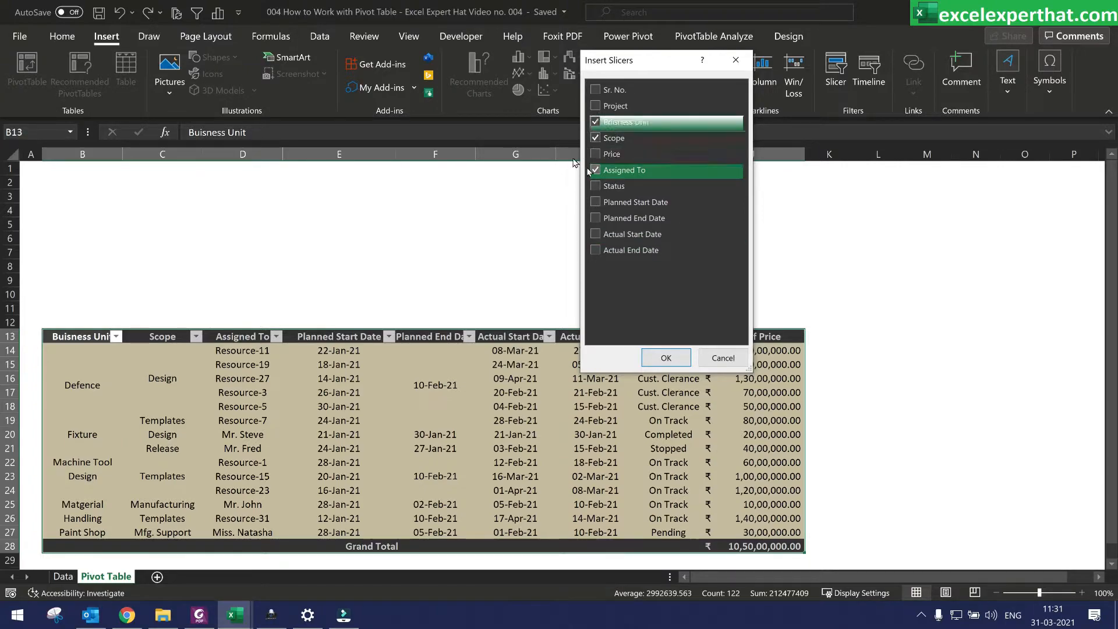
{"action": "left_click", "coordinate": [661, 362]}
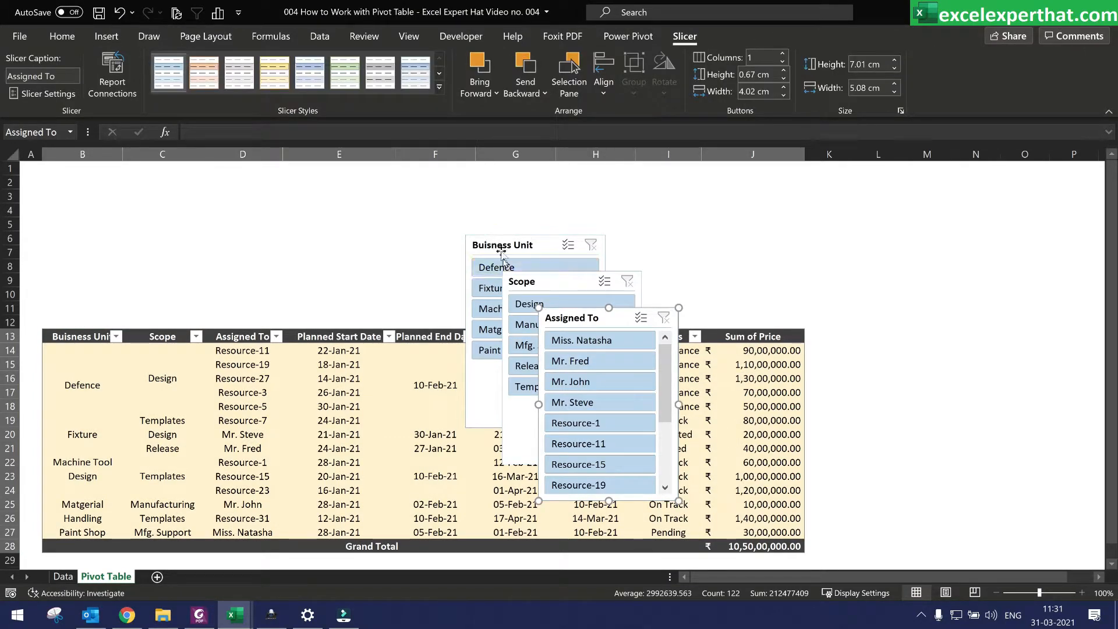
- Place the Buisness Unit and Scope slicers side by side above the pivot table and shorten both to about 5.4 cm high
{"action": "left_click_drag", "start_coordinate": [502, 244], "coordinate": [60, 167]}
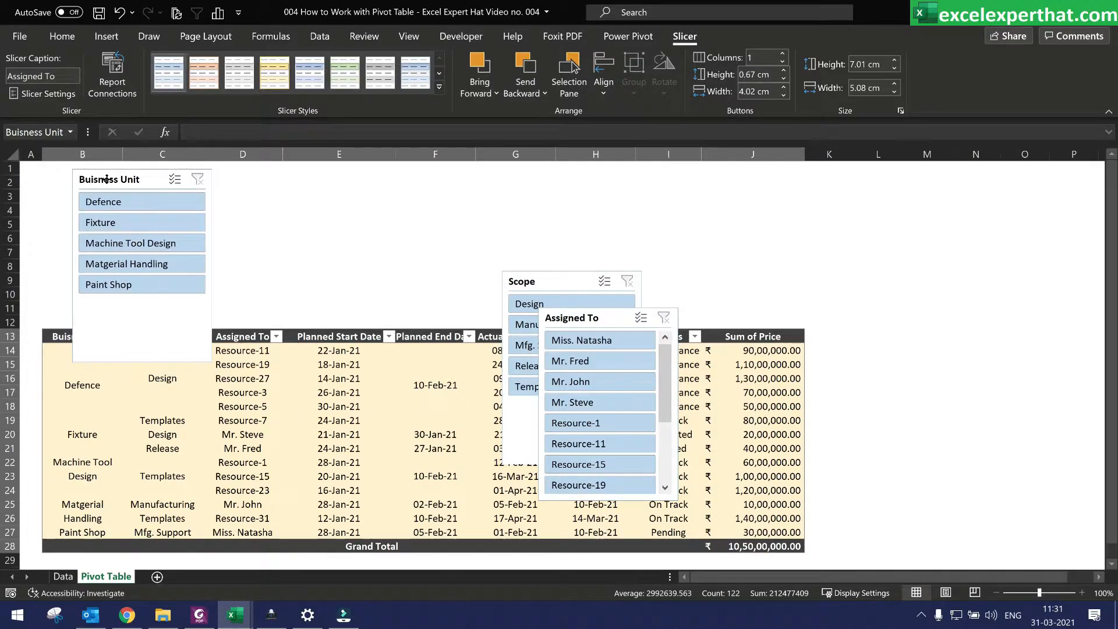
{"action": "left_click_drag", "start_coordinate": [140, 354], "coordinate": [158, 315]}
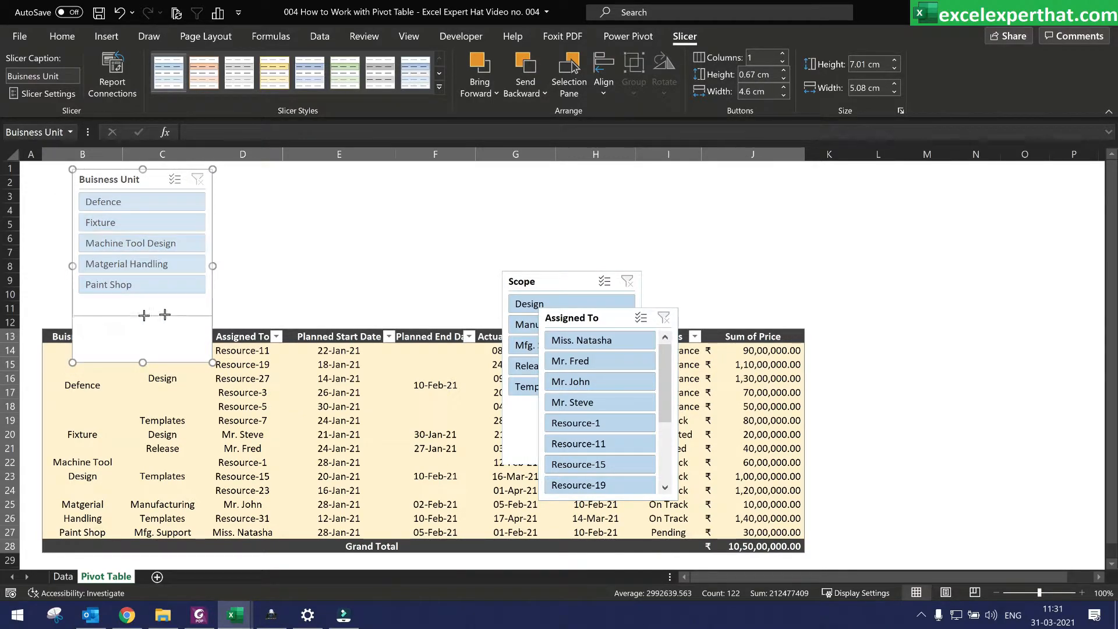
{"action": "left_click_drag", "start_coordinate": [511, 270], "coordinate": [266, 177]}
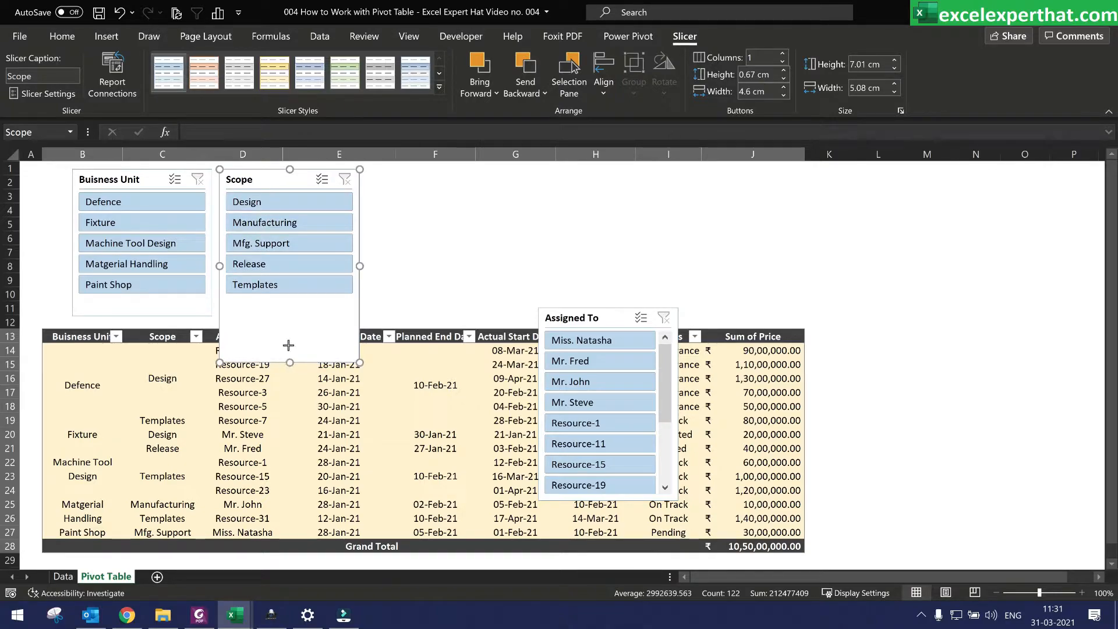
{"action": "left_click_drag", "start_coordinate": [289, 345], "coordinate": [290, 319]}
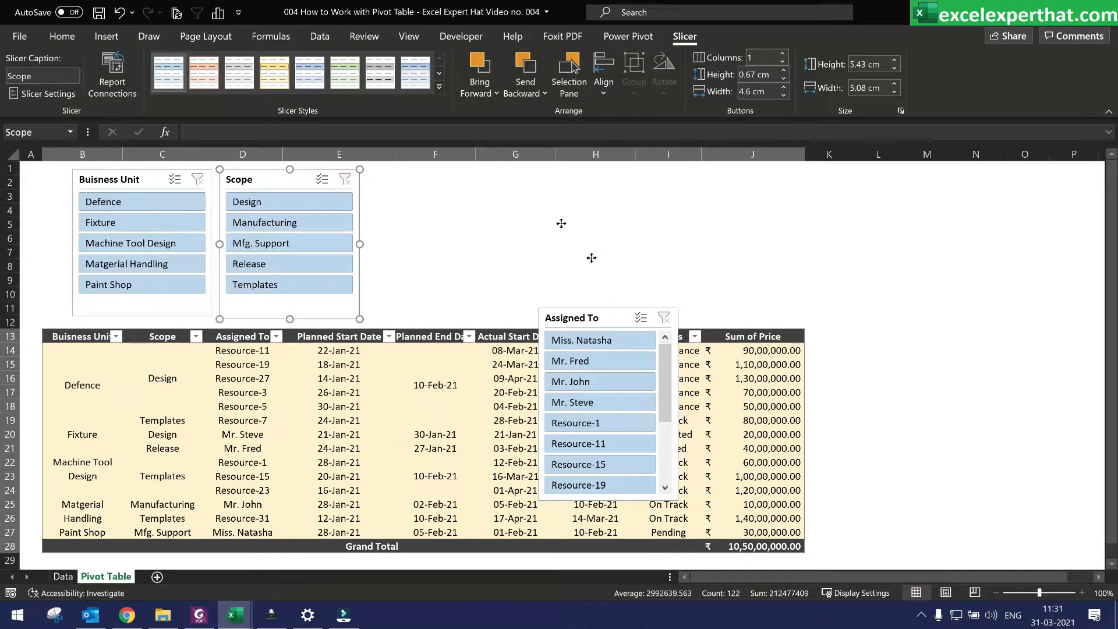
- Place the Assigned To slicer beside the Scope slicer and resize it to about 10.9 cm wide and 5.4 cm high
{"action": "left_click_drag", "start_coordinate": [582, 317], "coordinate": [409, 178]}
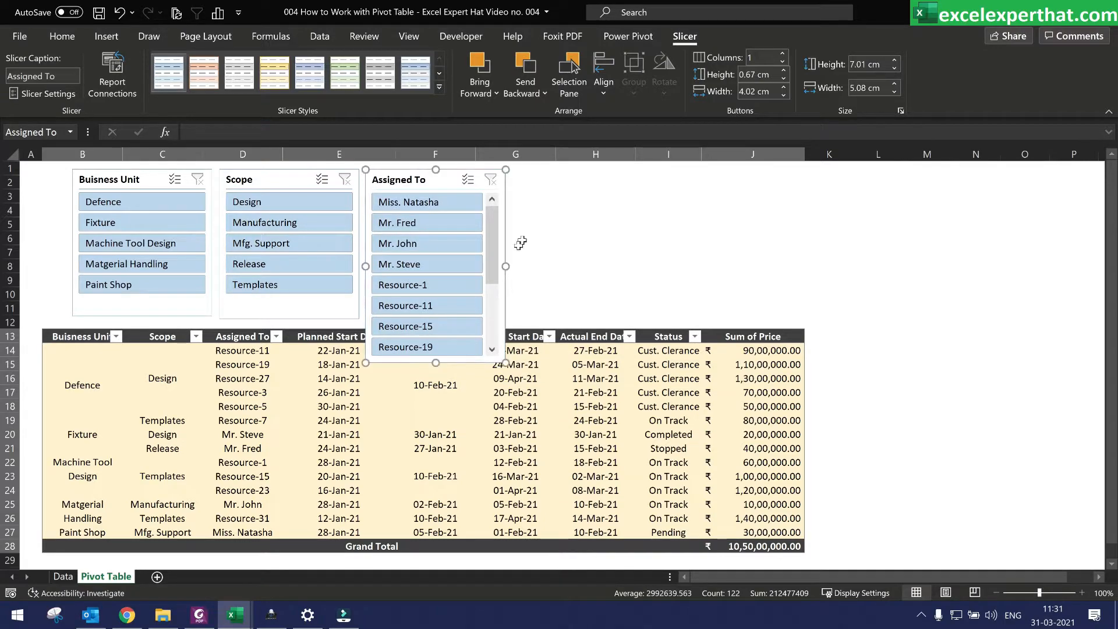
{"action": "left_click_drag", "start_coordinate": [506, 266], "coordinate": [666, 266]}
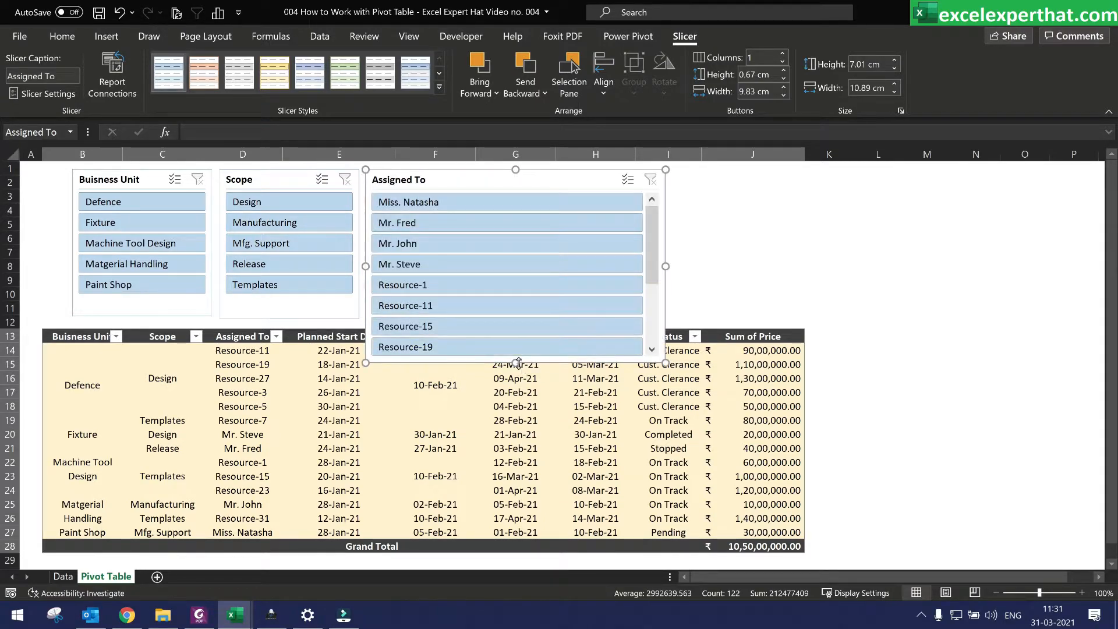
{"action": "left_click_drag", "start_coordinate": [518, 362], "coordinate": [519, 319]}
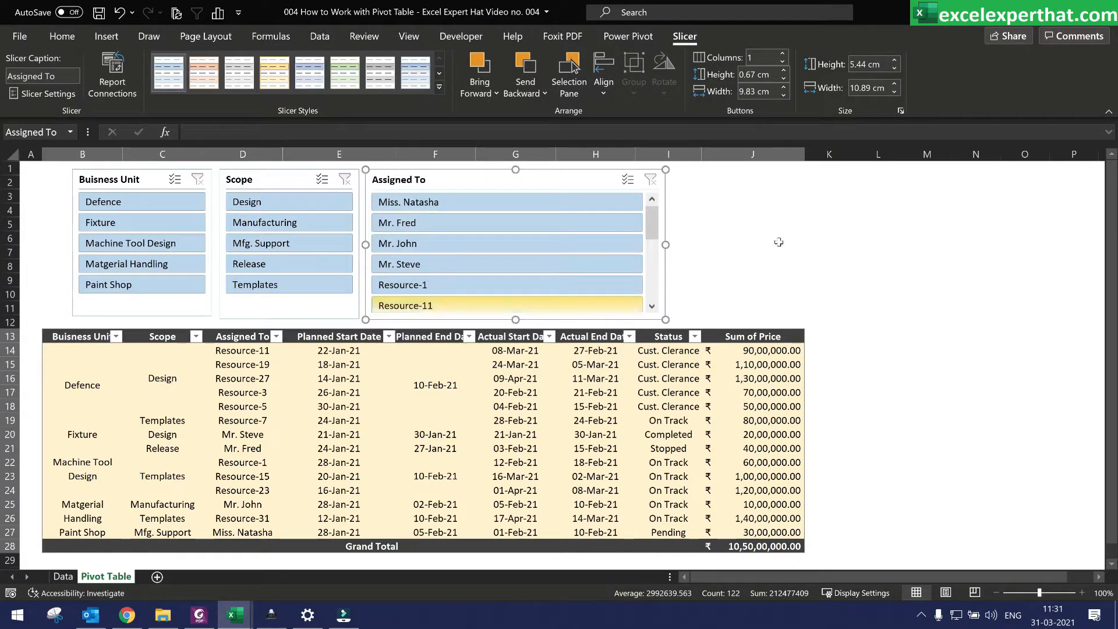
{"action": "left_click", "coordinate": [744, 252]}
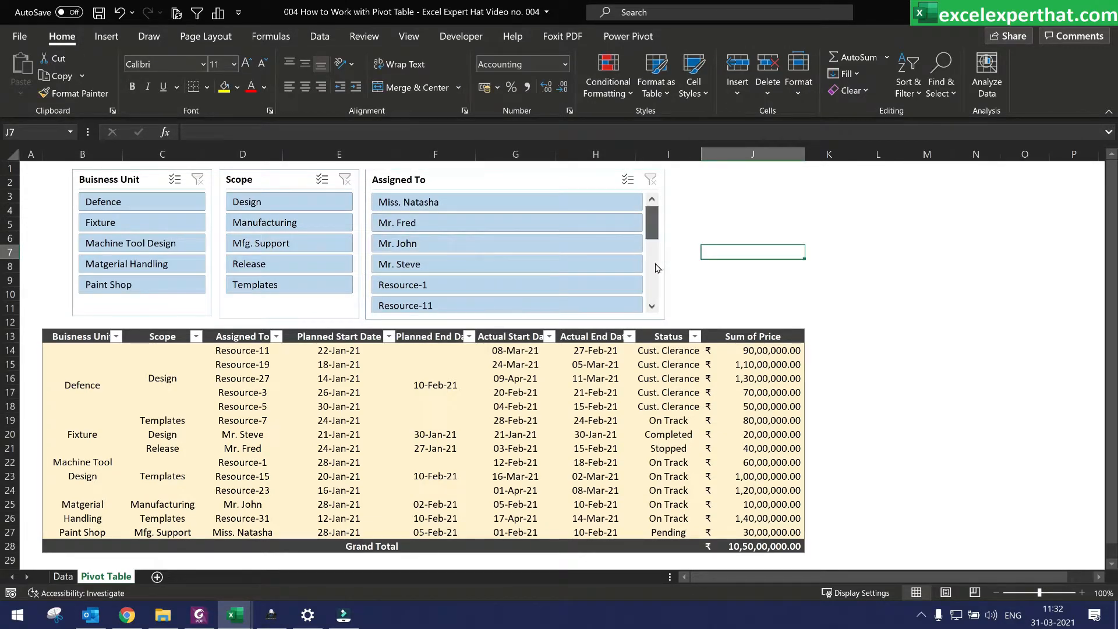
- Try shortening the Buisness Unit slicer to three visible items, scroll its list, and enlarge it to match the Scope slicer's height
{"action": "left_click_drag", "start_coordinate": [655, 263], "coordinate": [645, 194]}
{"action": "left_click", "coordinate": [141, 318]}
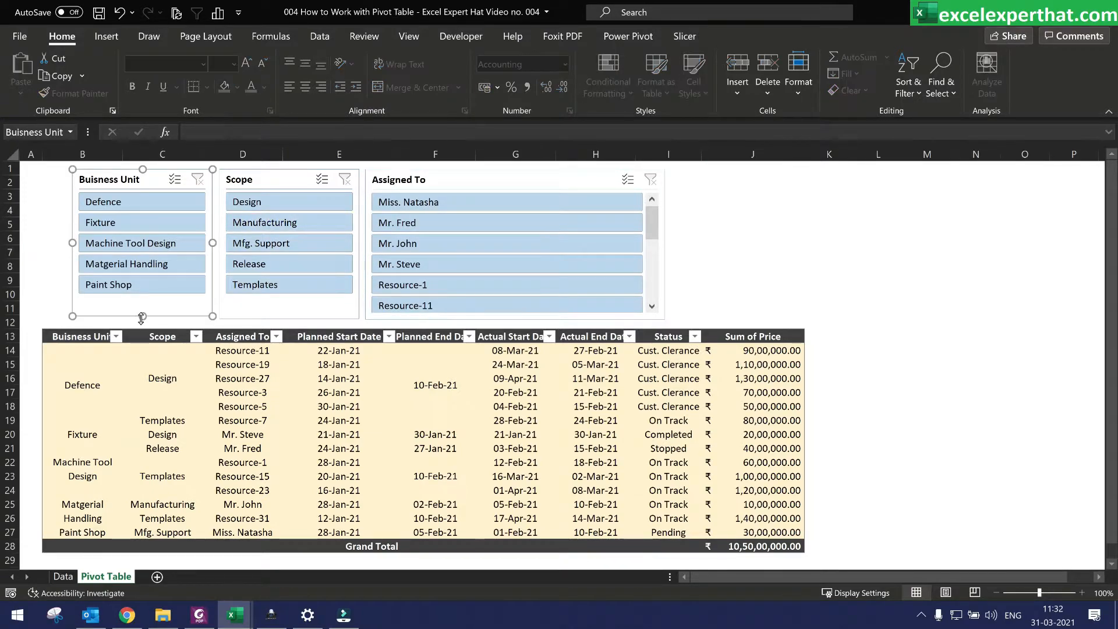
{"action": "left_click_drag", "start_coordinate": [142, 318], "coordinate": [143, 258]}
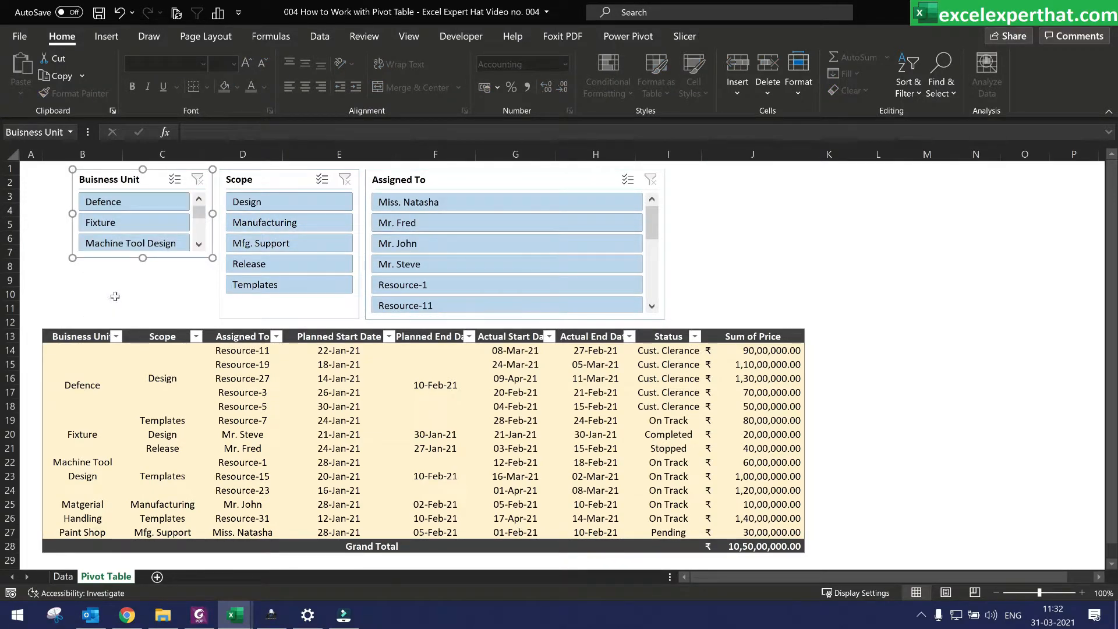
{"action": "mouse_move", "coordinate": [199, 213]}
{"action": "left_mouse_down"}
{"action": "mouse_move", "coordinate": [199, 230]}
{"action": "mouse_move", "coordinate": [198, 201]}
{"action": "left_mouse_up"}
{"action": "left_click_drag", "start_coordinate": [142, 259], "coordinate": [144, 318]}
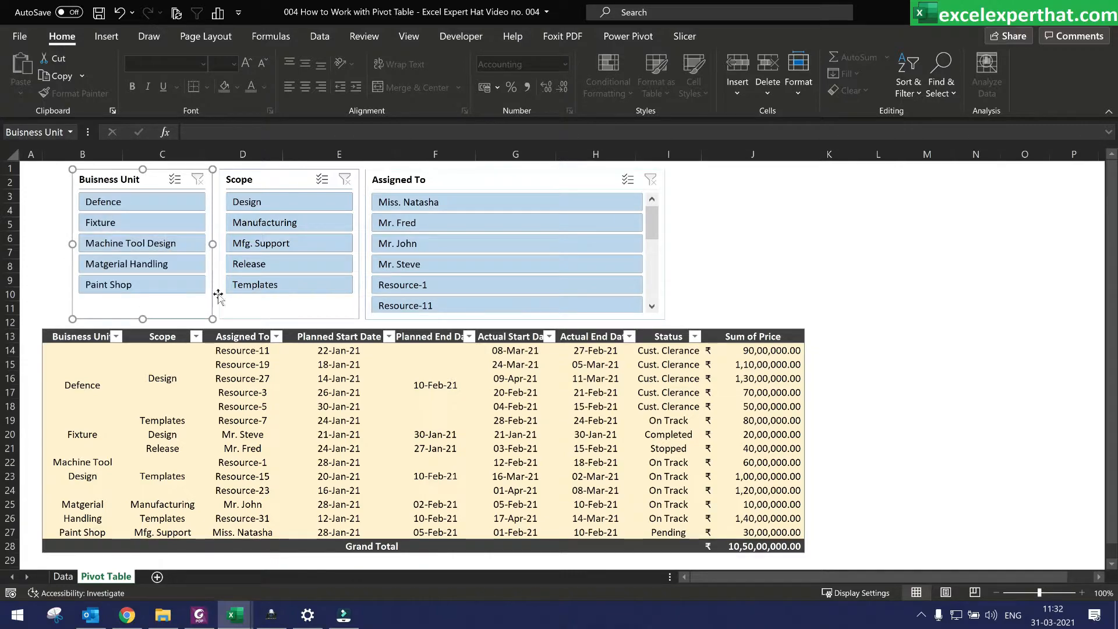
- Arrange the buttons of the Buisness Unit, Scope and Assigned To slicers in three columns
{"action": "left_click", "coordinate": [263, 298], "text": "ctrl"}
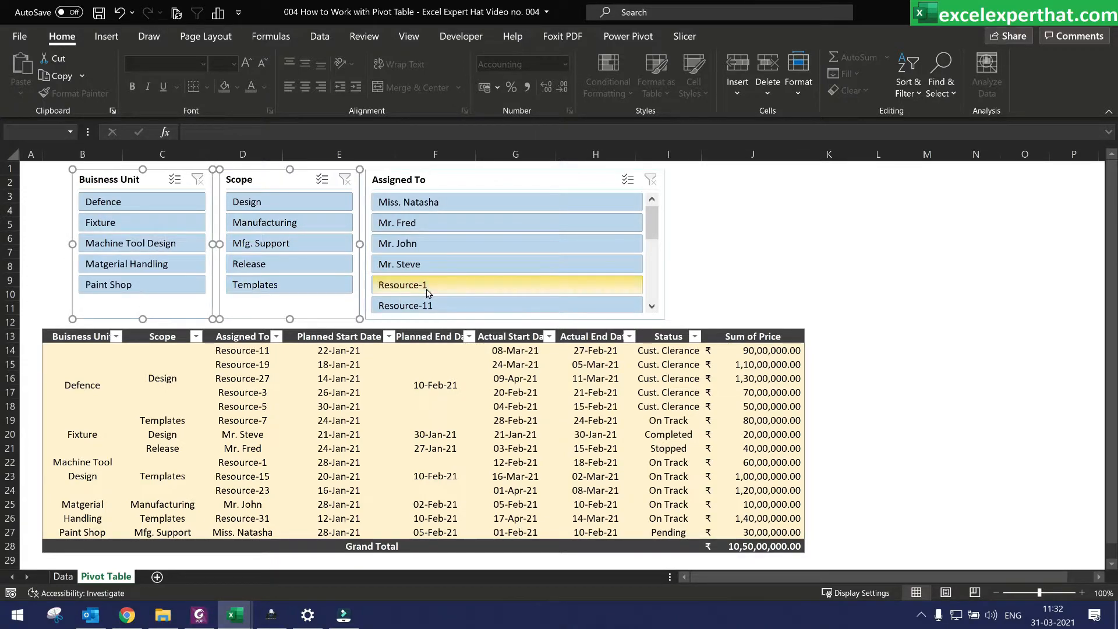
{"action": "left_click", "coordinate": [426, 289], "text": "ctrl"}
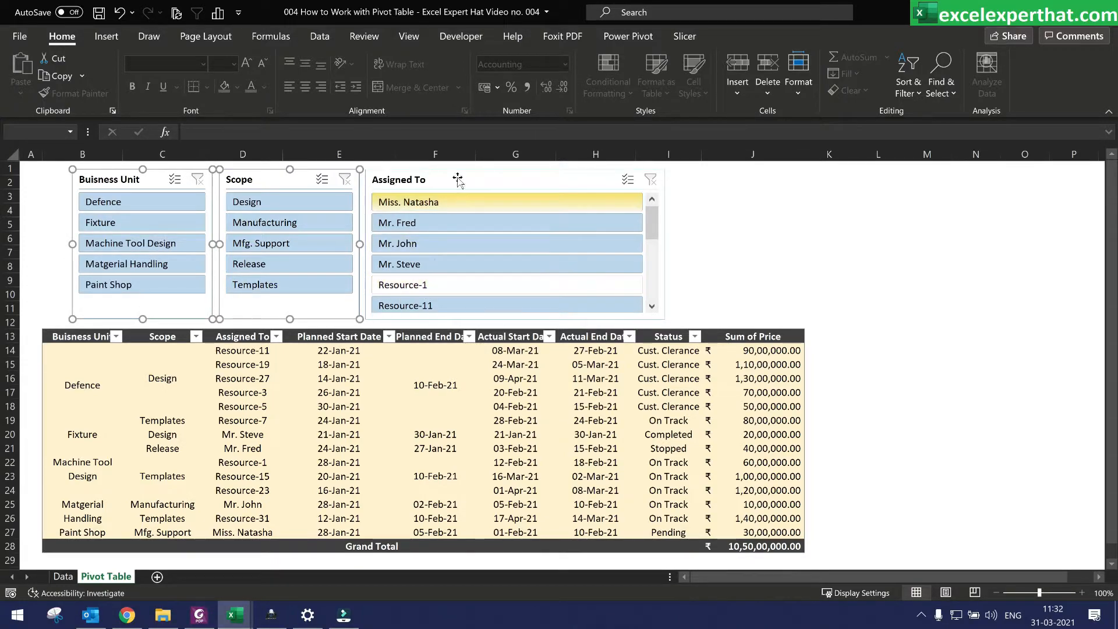
{"action": "left_click", "coordinate": [686, 36]}
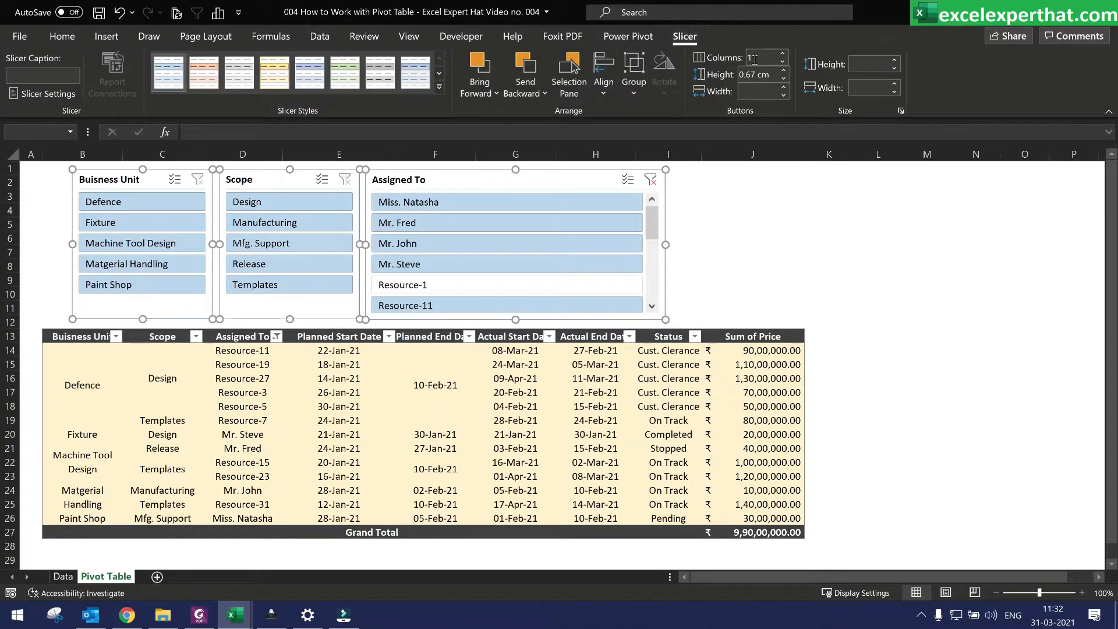
{"action": "left_click", "coordinate": [783, 53]}
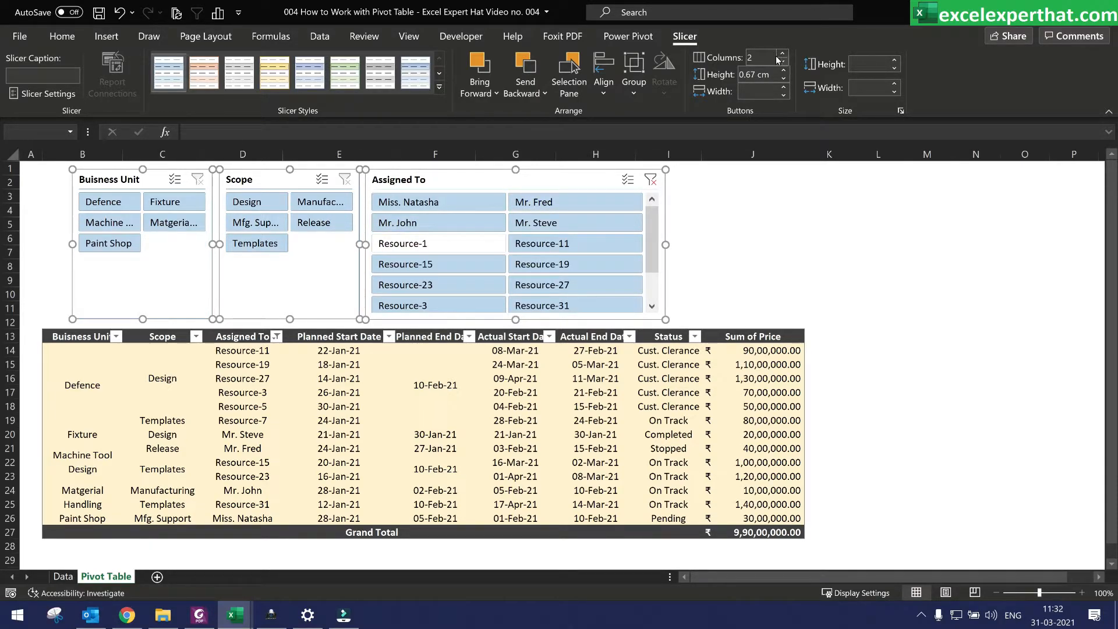
{"action": "left_click", "coordinate": [783, 54]}
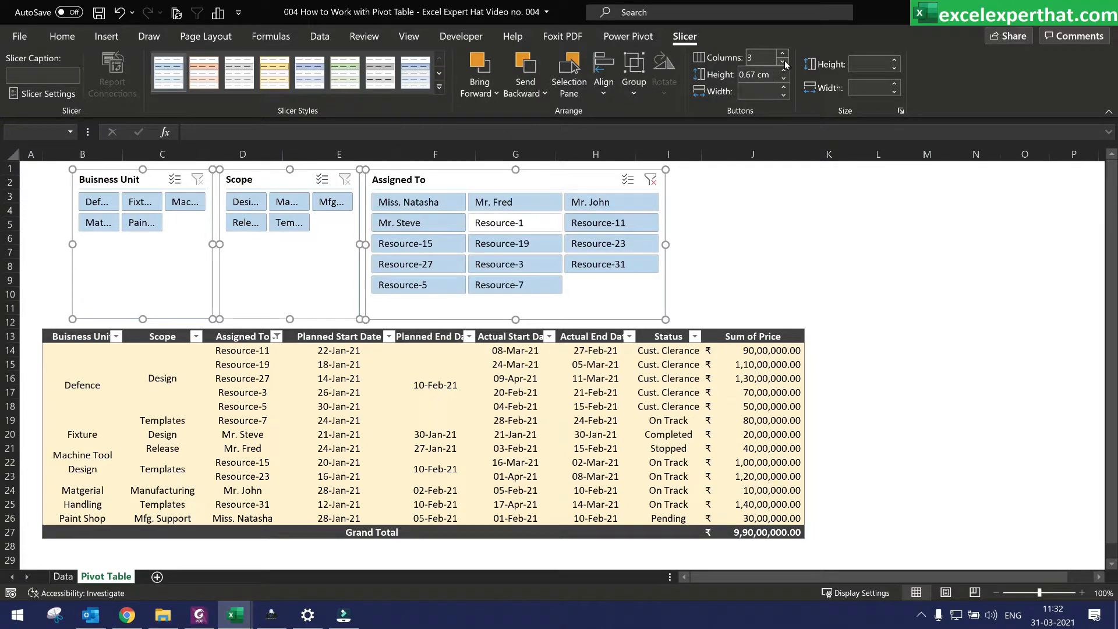
- Reduce only the Buisness Unit and Scope slicers to two button columns
{"action": "left_click", "coordinate": [767, 268]}
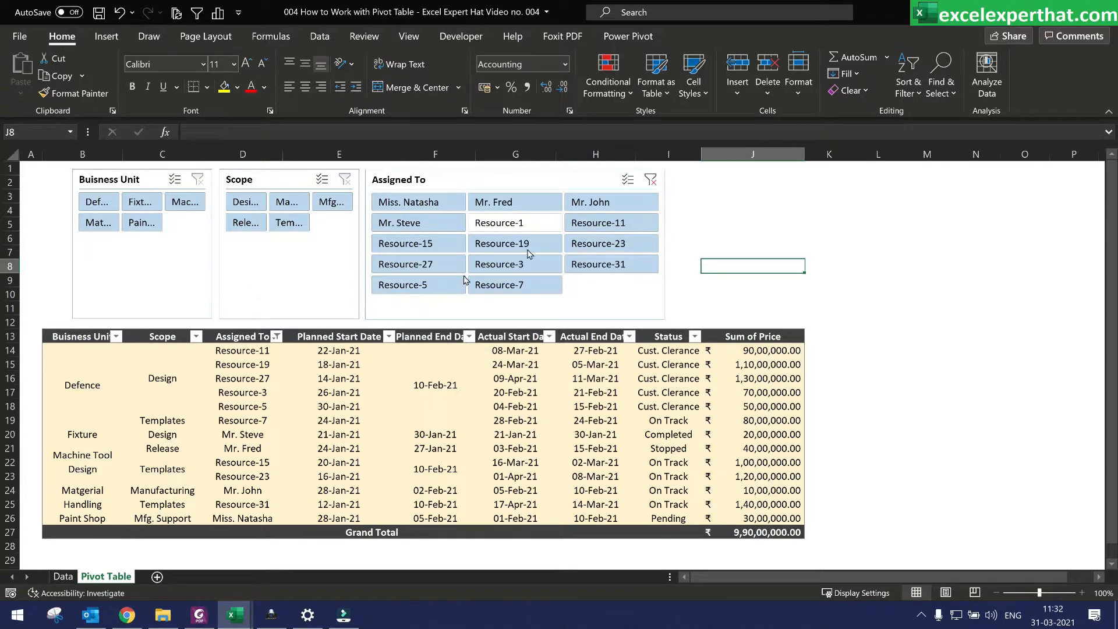
{"action": "left_click", "coordinate": [234, 288]}
{"action": "left_click", "coordinate": [151, 280], "text": "ctrl"}
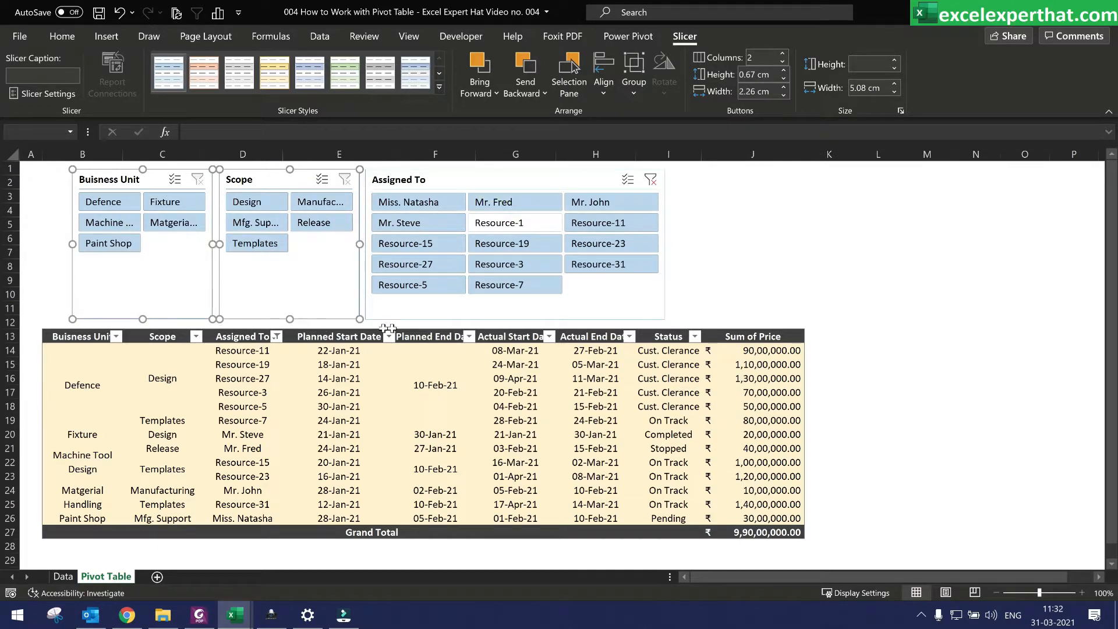
- Shorten the Assigned To, Scope and Buisness Unit slicers to a matching height of about 5 cm
{"action": "left_click", "coordinate": [413, 318]}
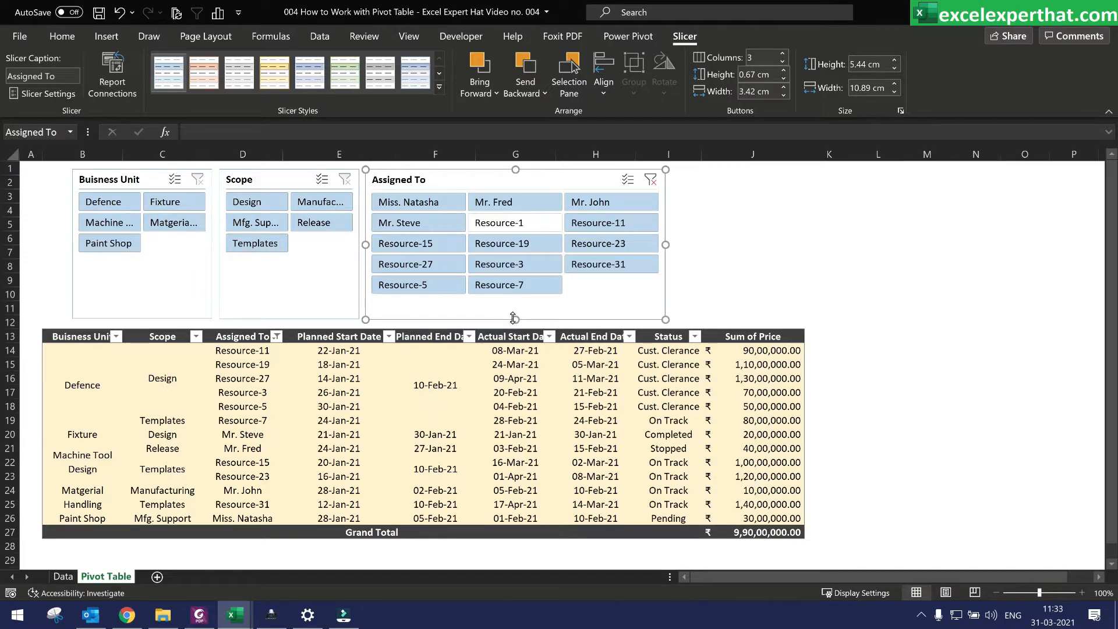
{"action": "left_click_drag", "start_coordinate": [513, 317], "coordinate": [513, 305]}
{"action": "left_click", "coordinate": [276, 316]}
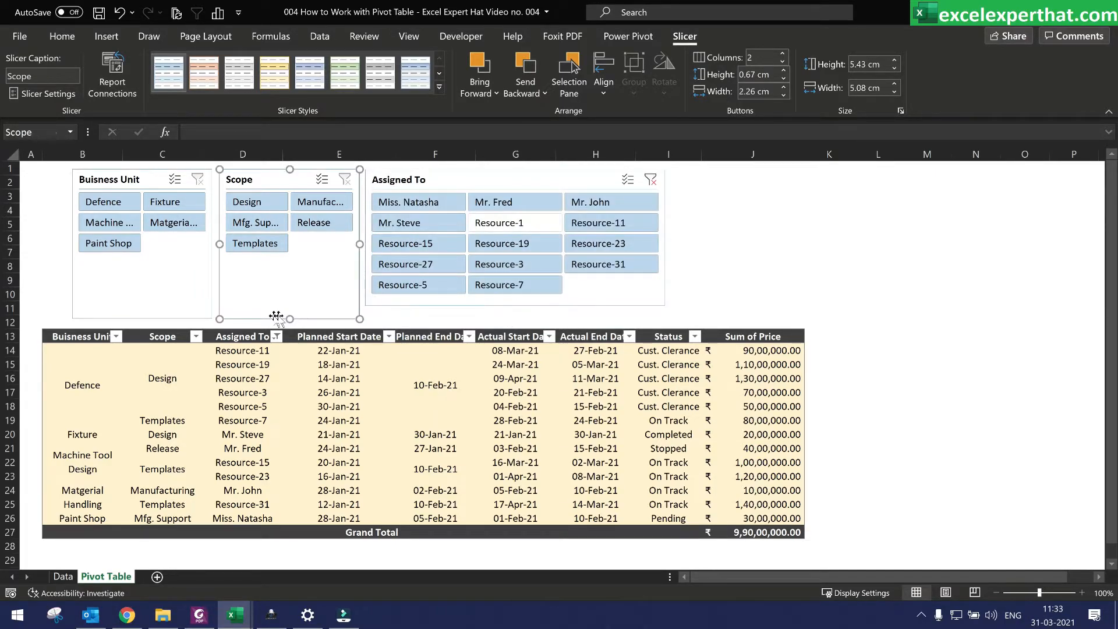
{"action": "left_click_drag", "start_coordinate": [290, 319], "coordinate": [290, 305]}
{"action": "left_click", "coordinate": [149, 317]}
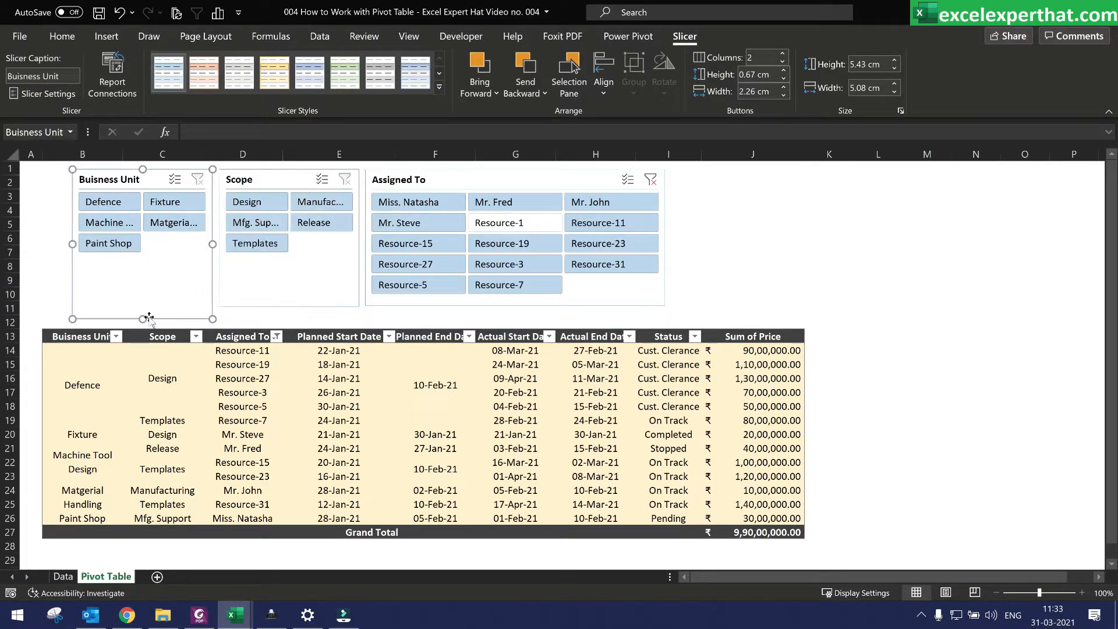
{"action": "left_click_drag", "start_coordinate": [144, 305], "coordinate": [144, 307]}
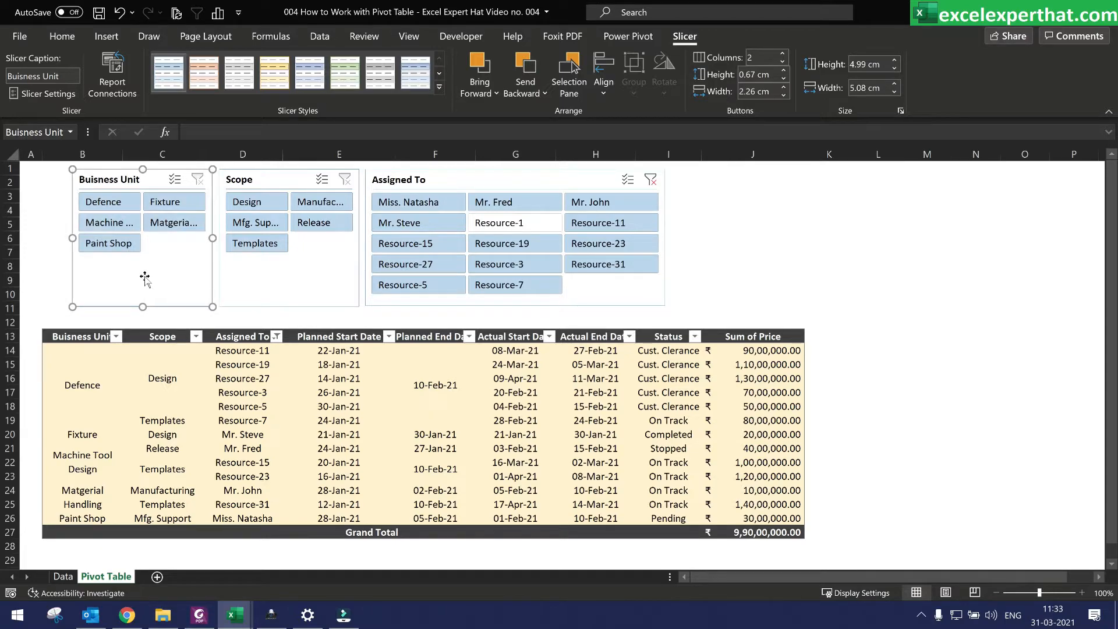
- Align the Buisness Unit, Scope and Assigned To slicers by their middles
{"action": "left_click", "coordinate": [294, 265], "text": "ctrl"}
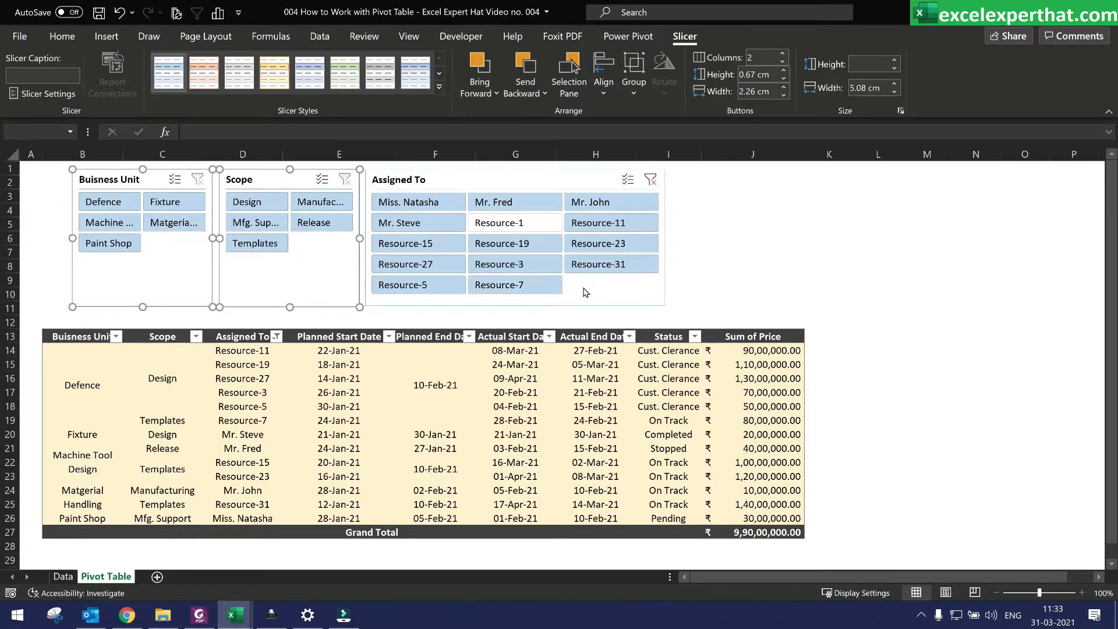
{"action": "left_click", "coordinate": [653, 297], "text": "ctrl"}
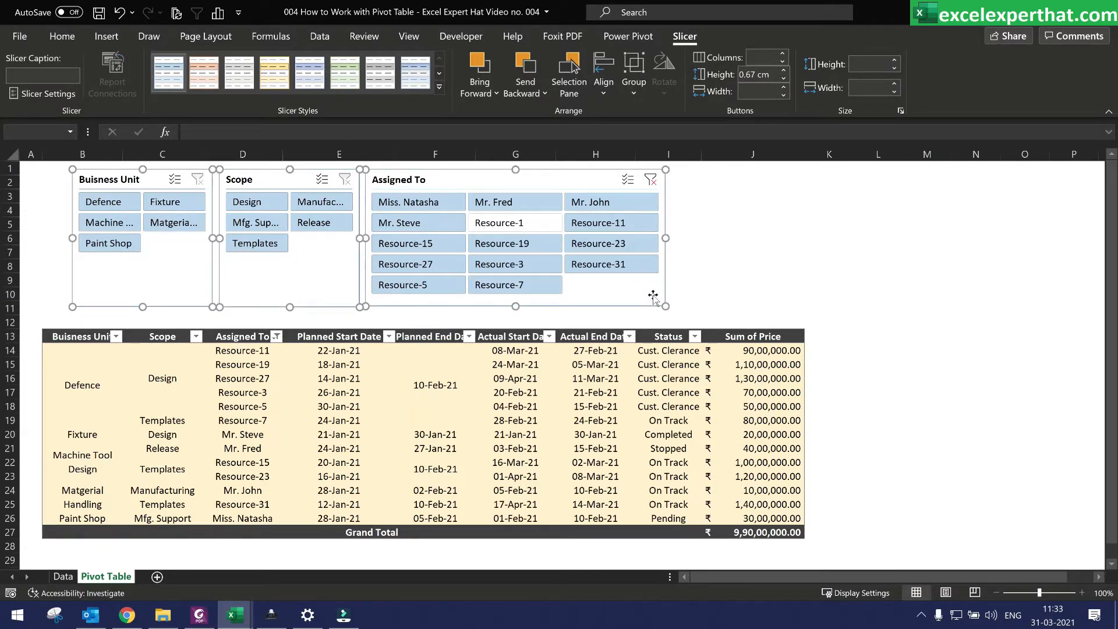
{"action": "left_click", "coordinate": [609, 95]}
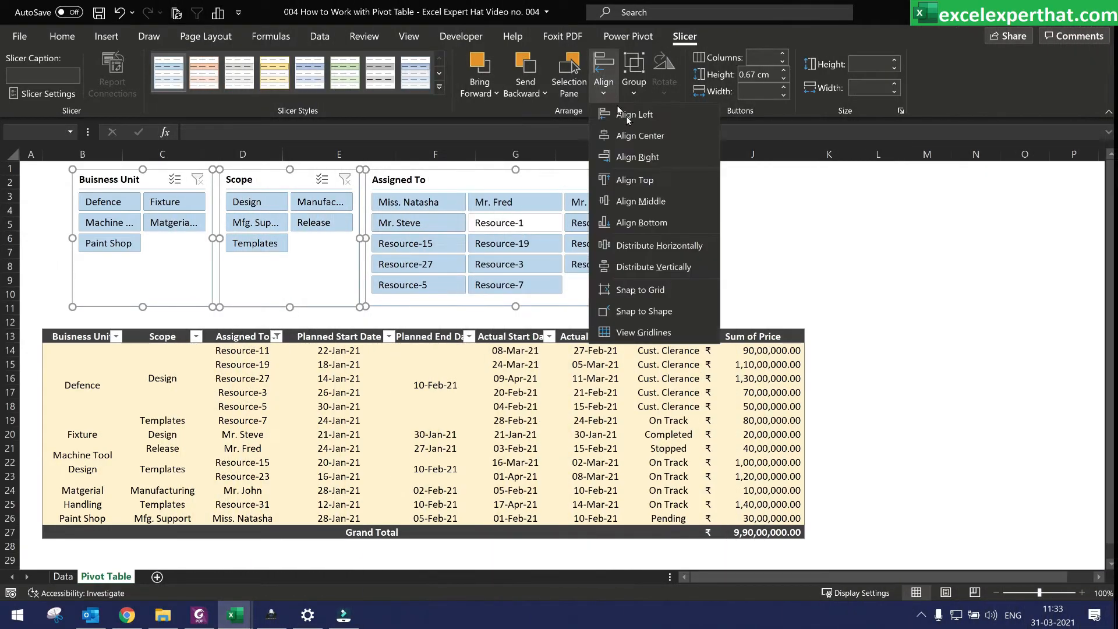
{"action": "left_click", "coordinate": [636, 200]}
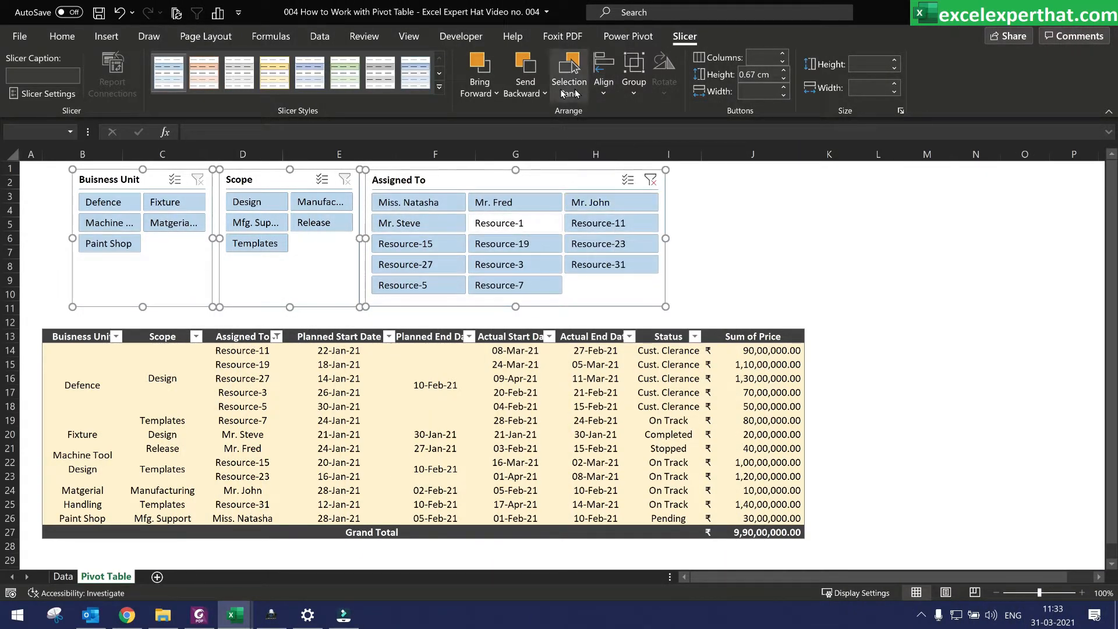
{"action": "left_click", "coordinate": [599, 94]}
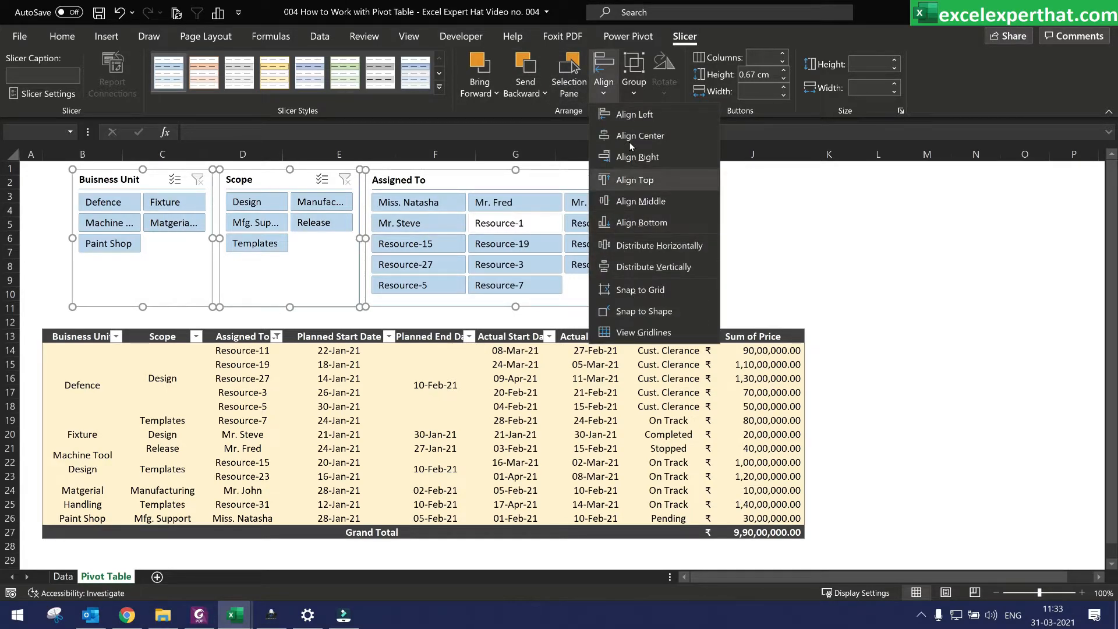
{"action": "left_click", "coordinate": [843, 248]}
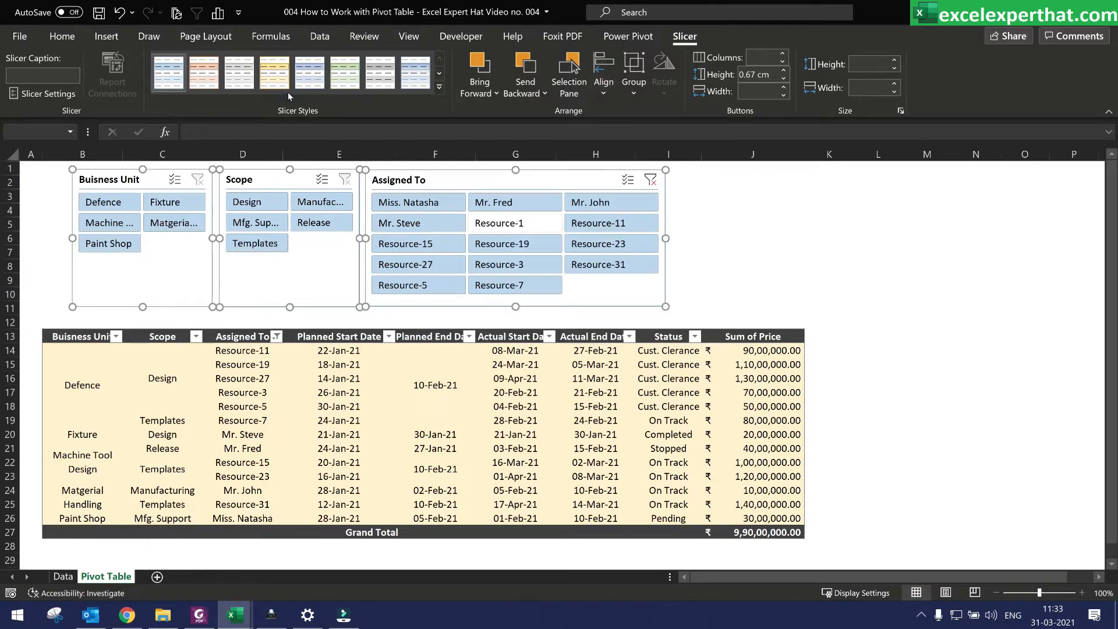
- Apply the dark blue slicer style to the Buisness Unit, Scope and Assigned To slicers
{"action": "left_click", "coordinate": [437, 88]}
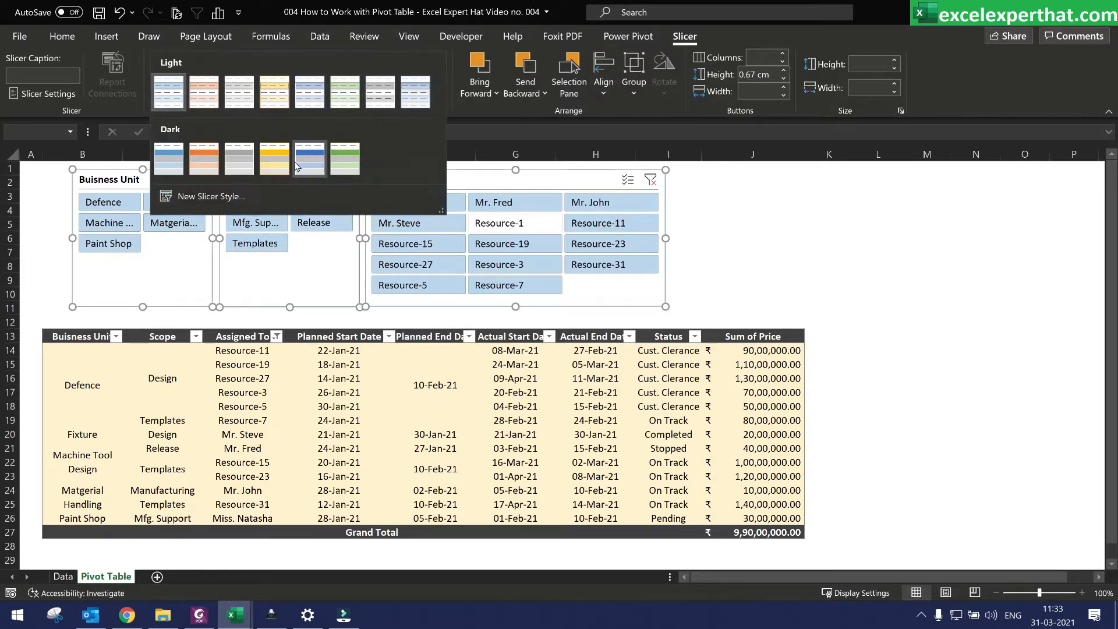
{"action": "left_click", "coordinate": [322, 168]}
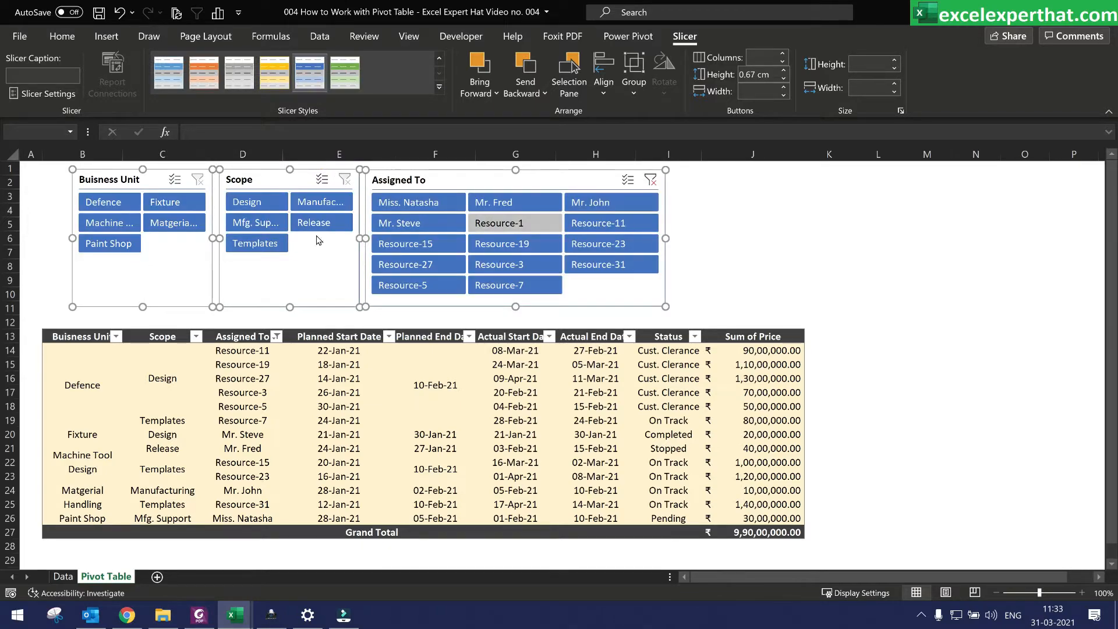
{"action": "left_click", "coordinate": [55, 276]}
- Give the Scope slicer the dark green style and the Assigned To slicer the dark yellow style
{"action": "left_click", "coordinate": [261, 272]}
{"action": "left_click", "coordinate": [345, 73]}
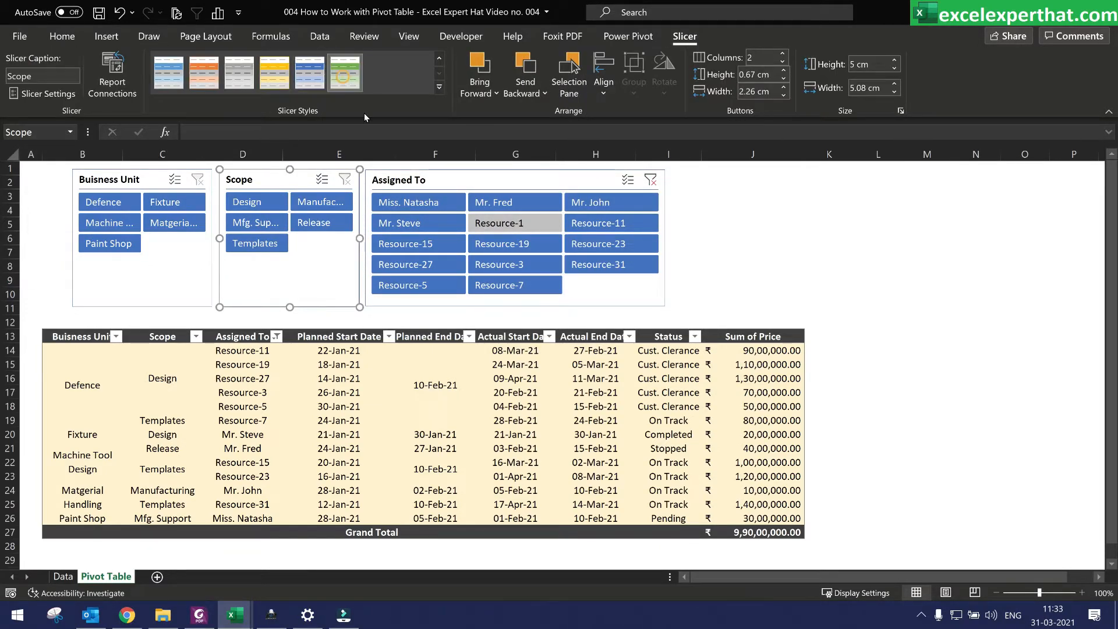
{"action": "left_click", "coordinate": [620, 303]}
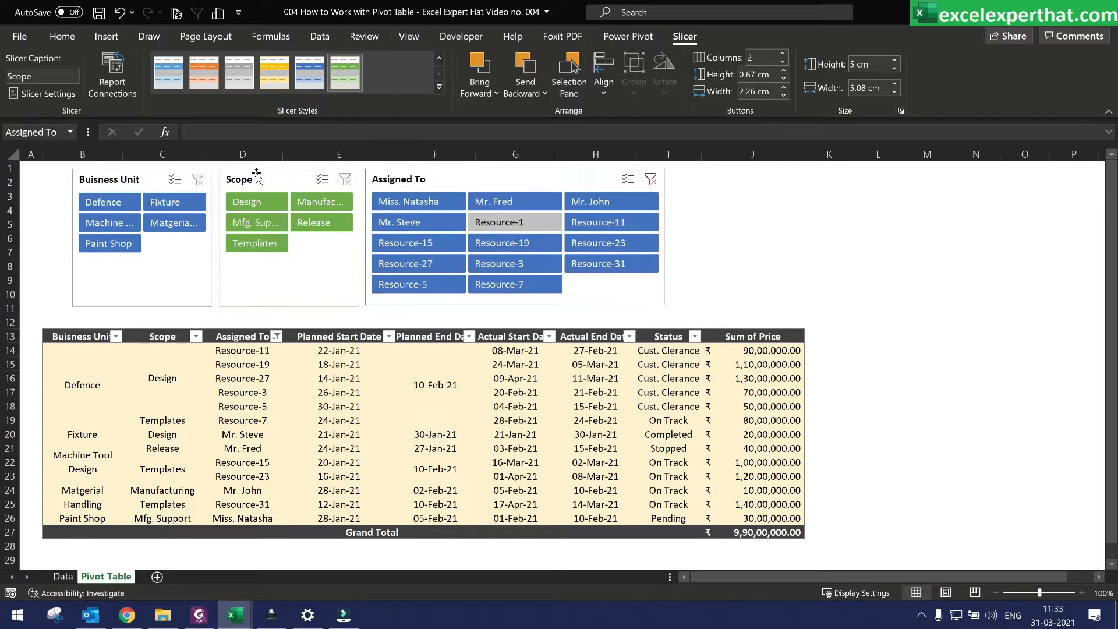
{"action": "left_click", "coordinate": [274, 73]}
{"action": "left_click", "coordinate": [752, 252]}
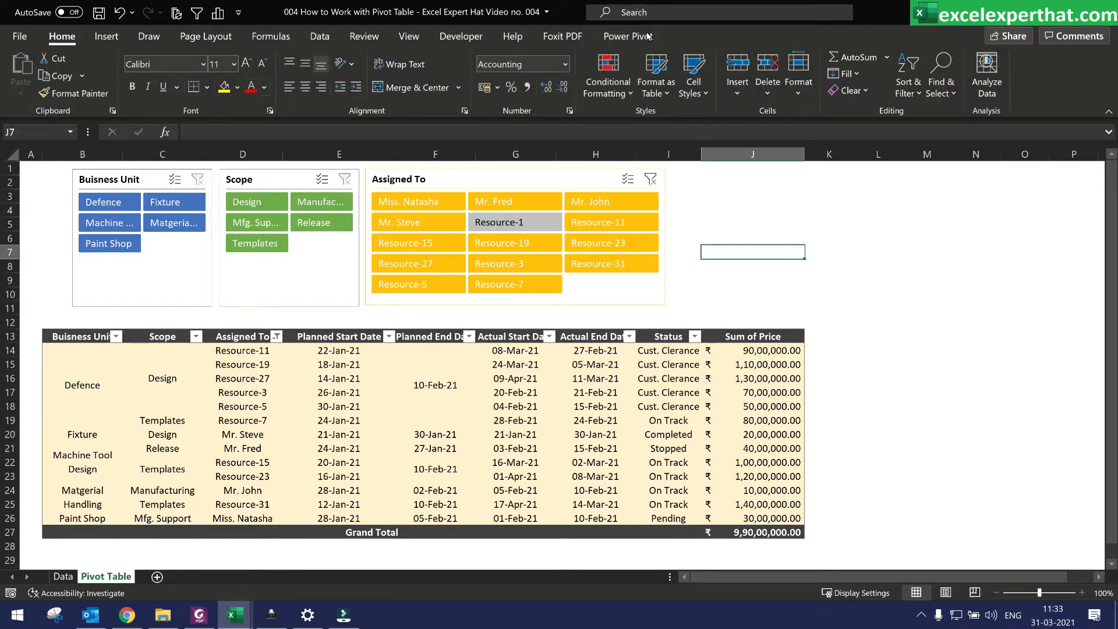
- Change the caption of the Buisness Unit slicer to "Buisness Dept"
{"action": "left_click", "coordinate": [171, 290]}
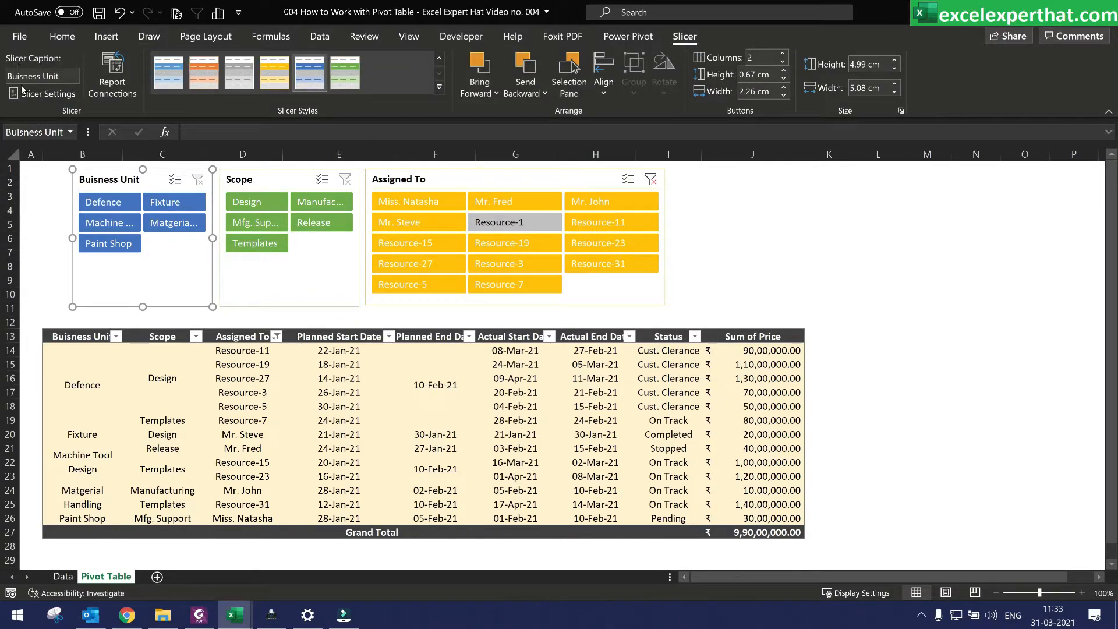
{"action": "left_click", "coordinate": [64, 78]}
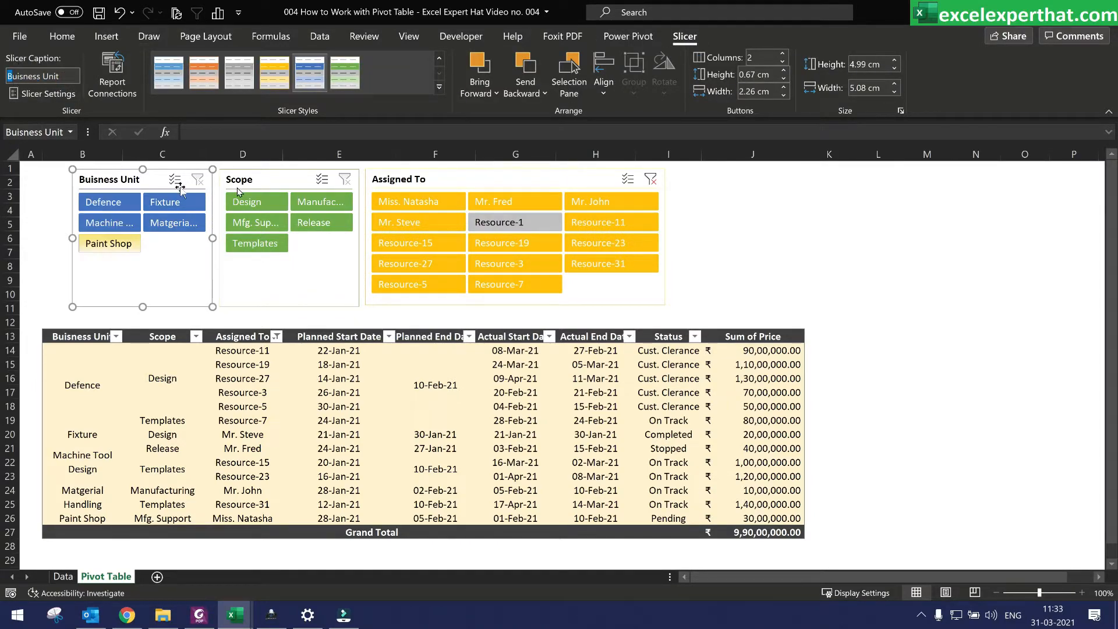
{"action": "left_click", "coordinate": [64, 74]}
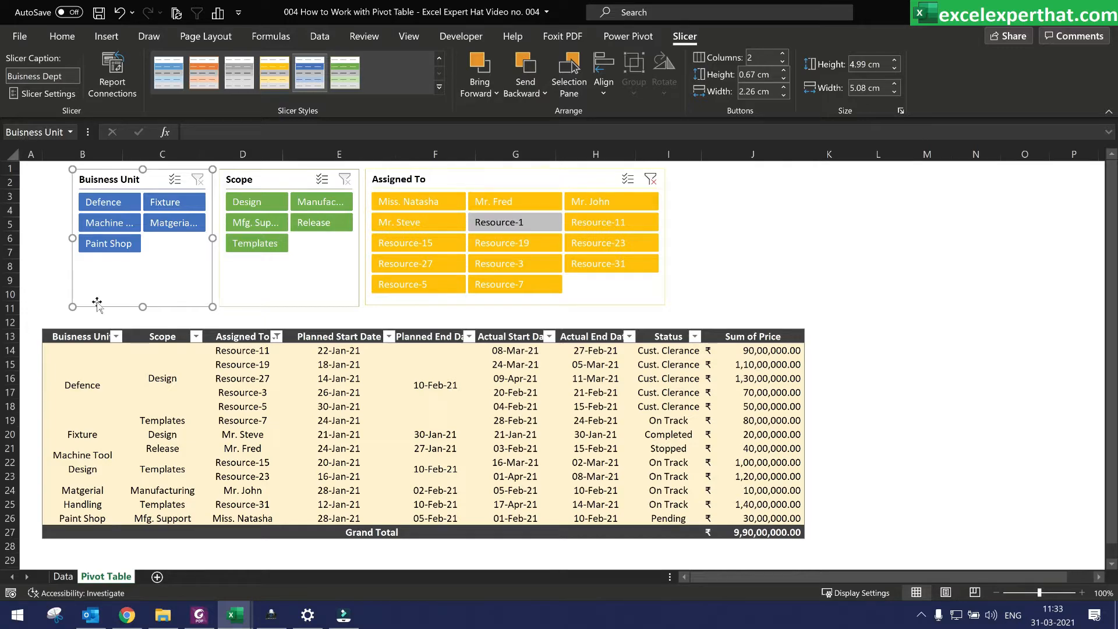
{"action": "left_click", "coordinate": [48, 266]}
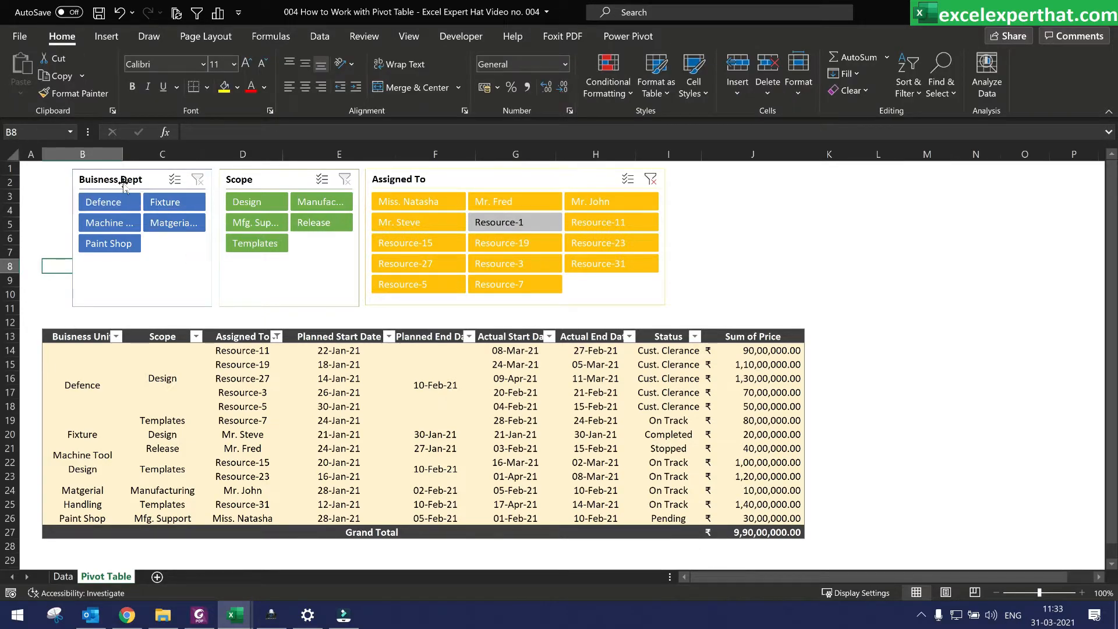
- Set the Buisness Dept slicer to hide items with no data and try switching off its header display
{"action": "left_click", "coordinate": [156, 247]}
{"action": "left_click", "coordinate": [685, 36]}
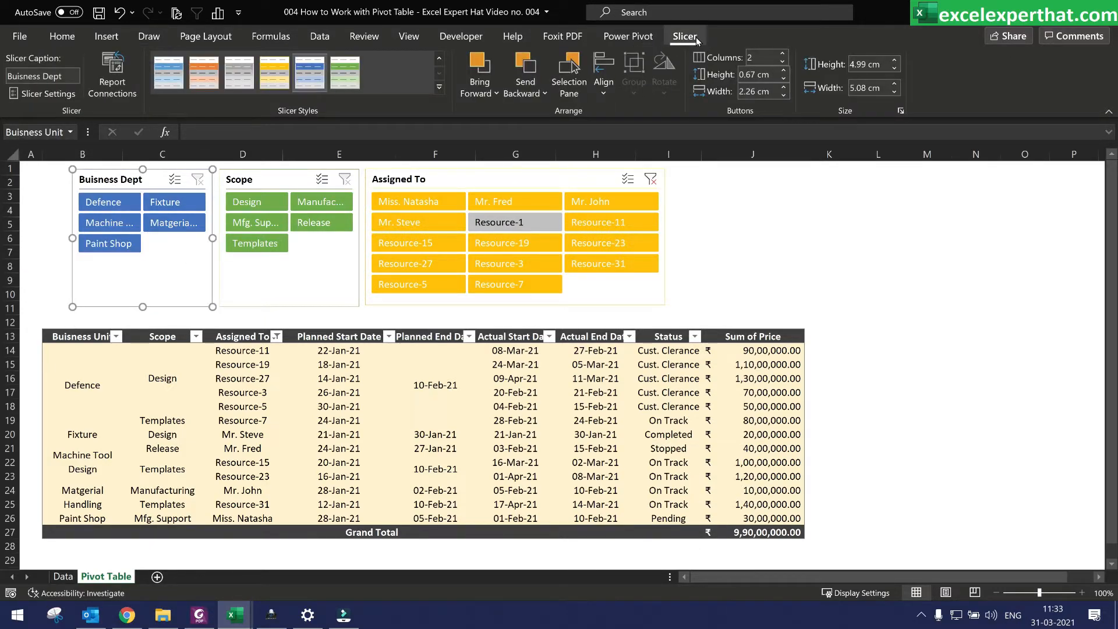
{"action": "left_click", "coordinate": [24, 95]}
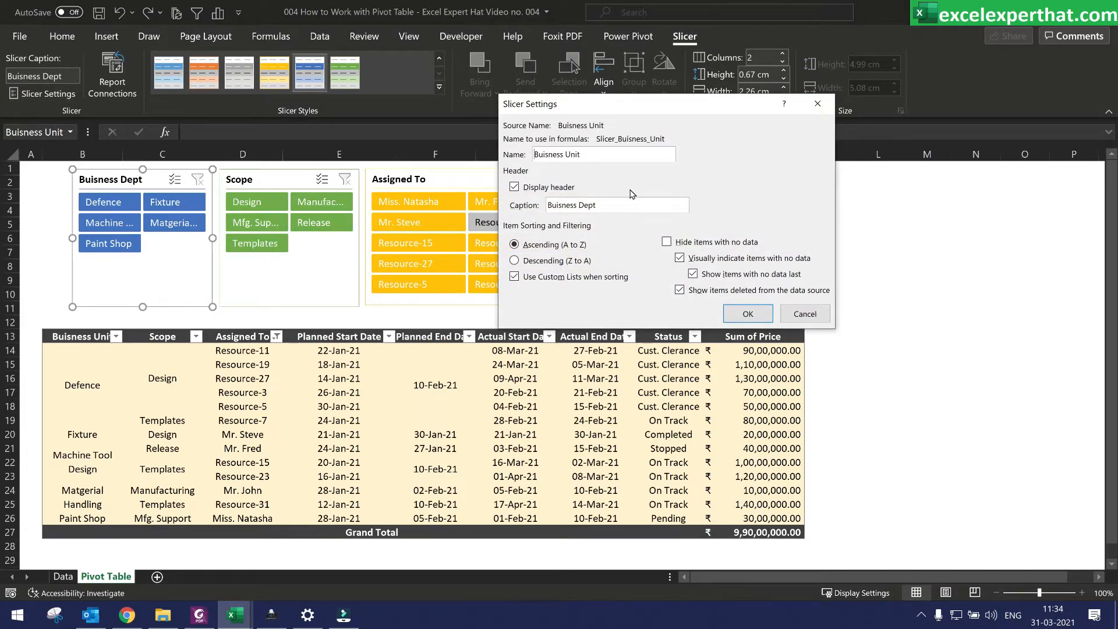
{"action": "left_click_drag", "start_coordinate": [722, 109], "coordinate": [978, 125]}
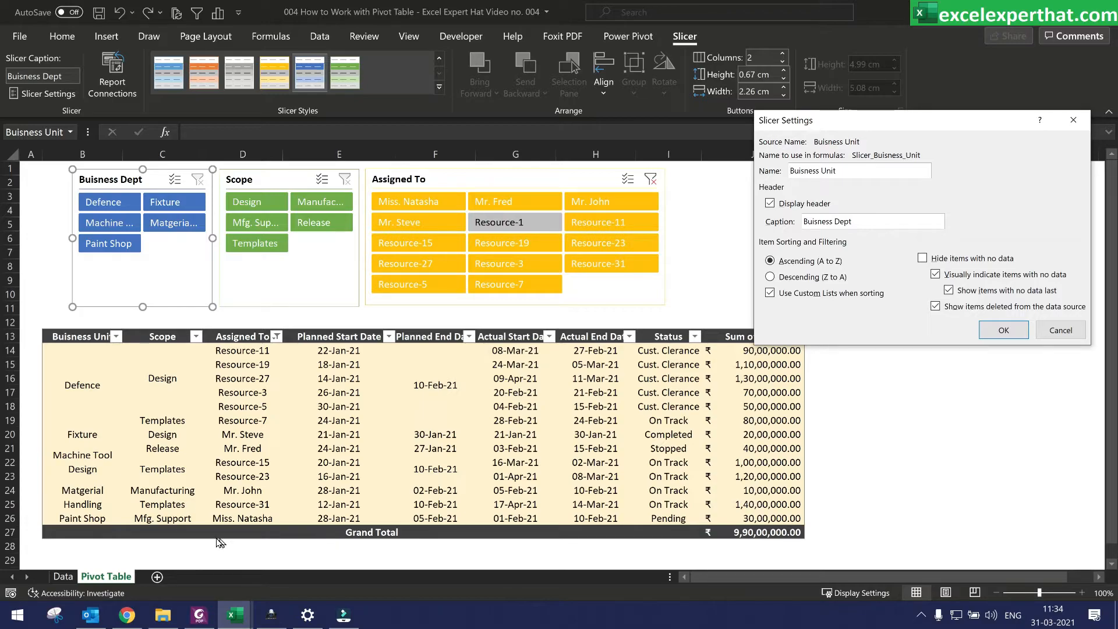
{"action": "left_click", "coordinate": [922, 258]}
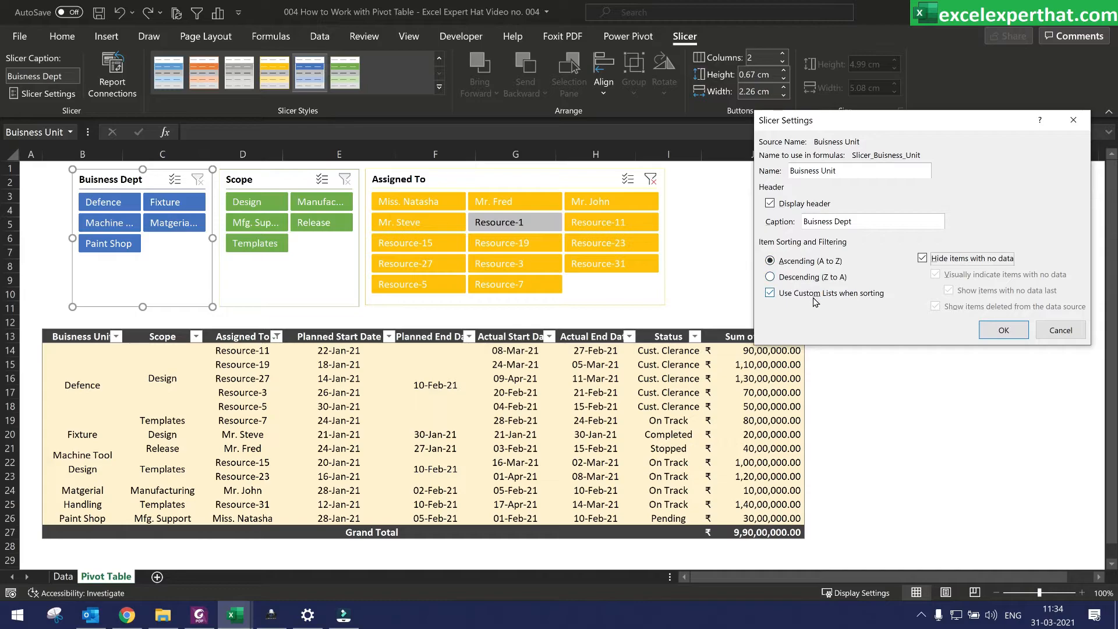
{"action": "left_click", "coordinate": [771, 203]}
{"action": "left_click", "coordinate": [1000, 329]}
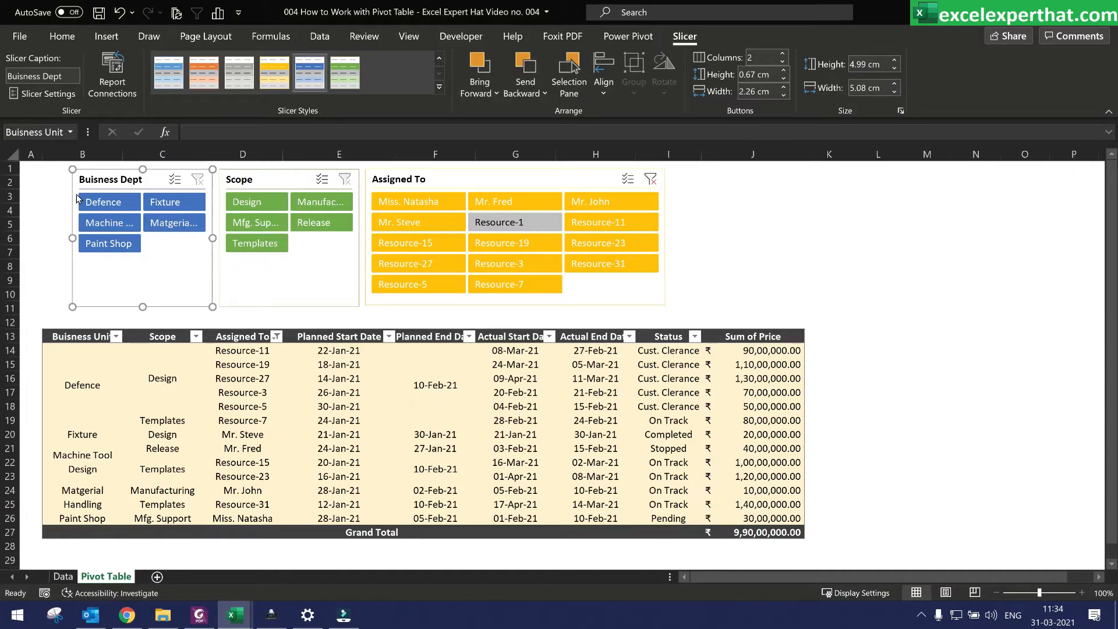
- Check which pivot tables the Buisness Dept slicer is connected to, leaving its report connections as they are
{"action": "left_click", "coordinate": [113, 89]}
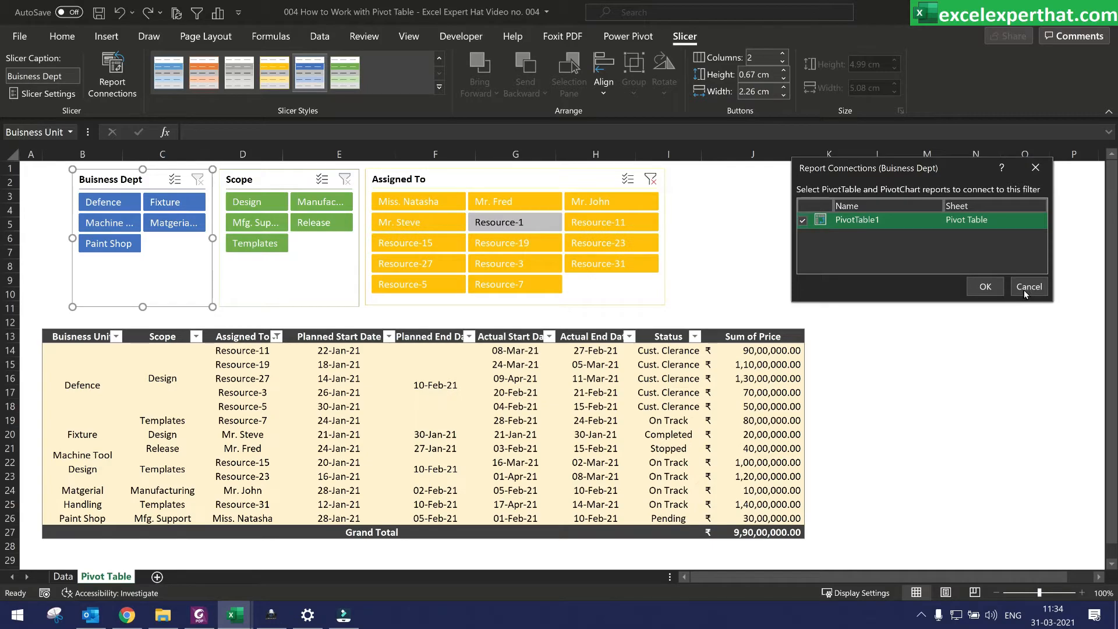
{"action": "key", "text": "Escape"}
{"action": "left_click", "coordinate": [270, 256], "text": "ctrl"}
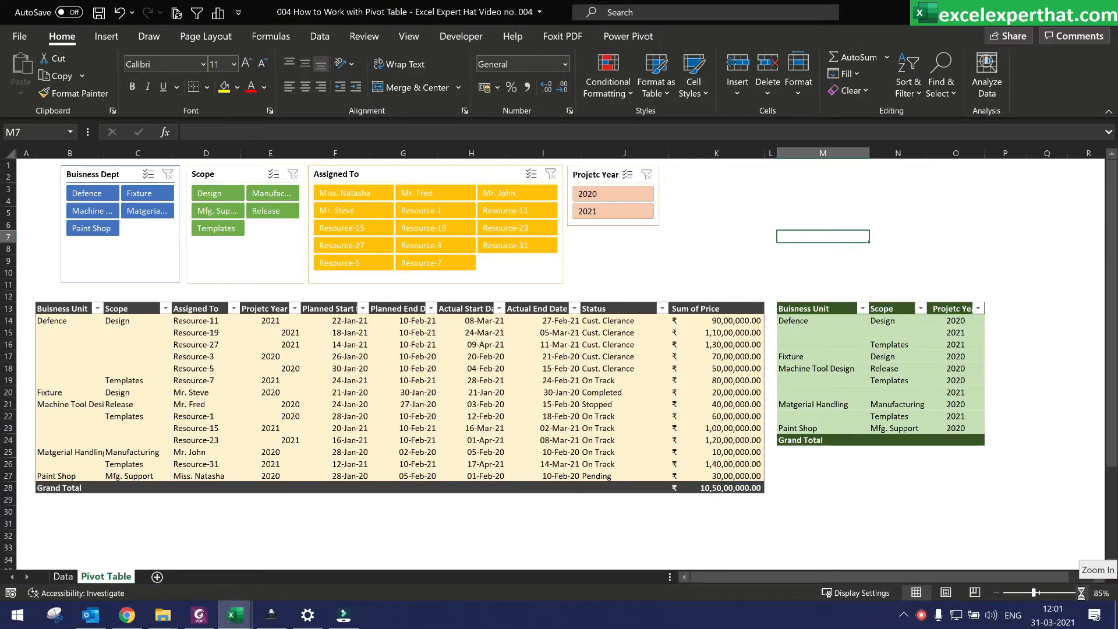
- Center the Projetc Year column of the yellow pivot table, from its header down to the Grand Total row
{"action": "left_click", "coordinate": [1081, 593]}
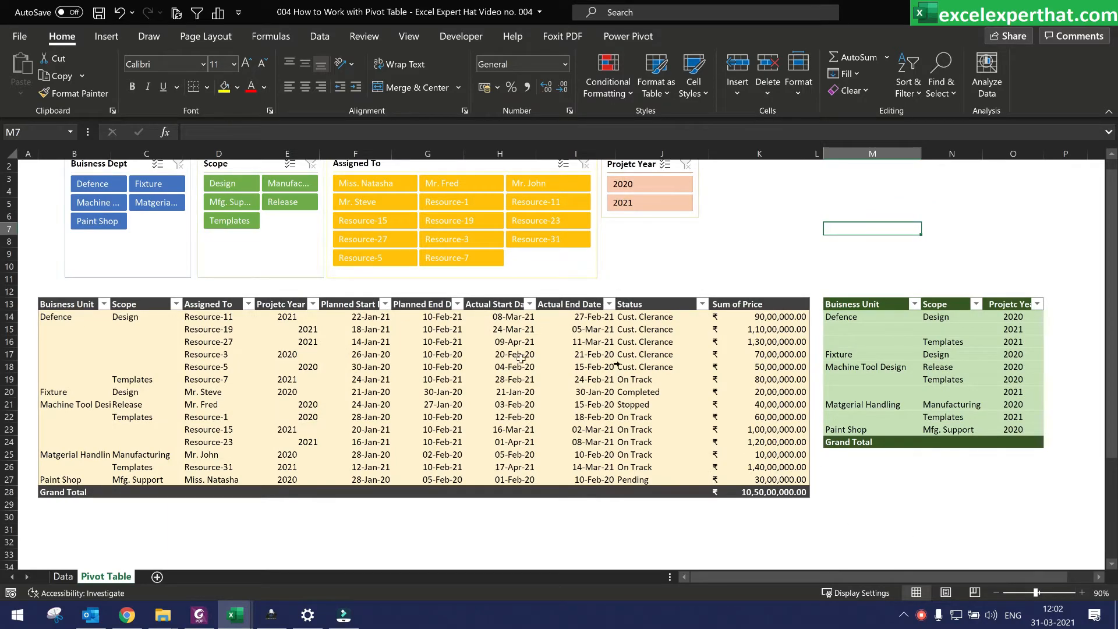
{"action": "left_click", "coordinate": [75, 304]}
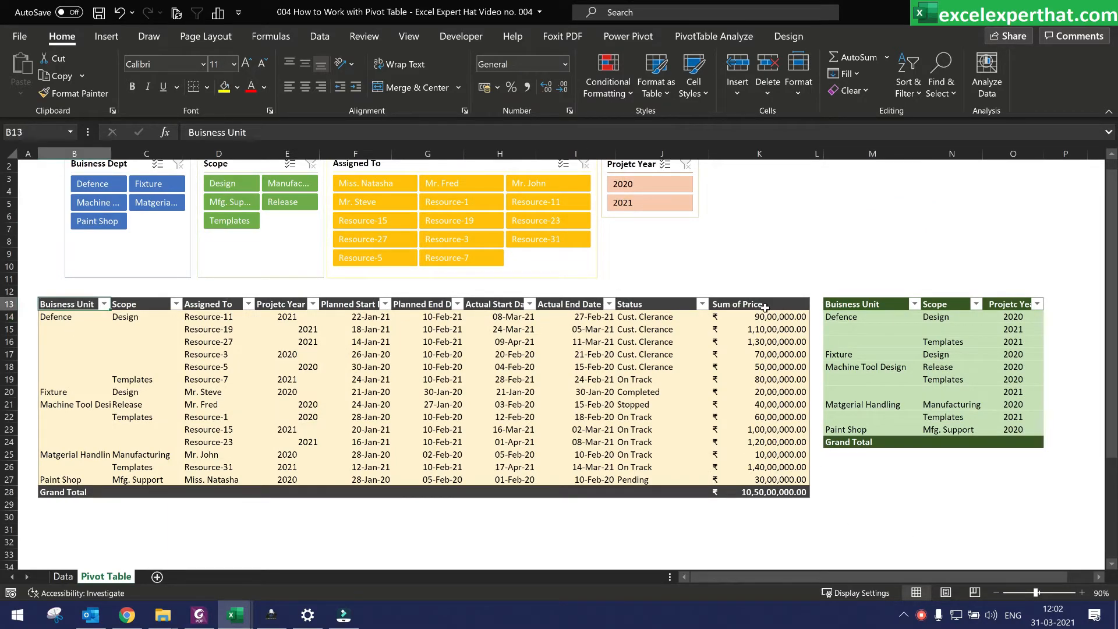
{"action": "left_click", "coordinate": [862, 307]}
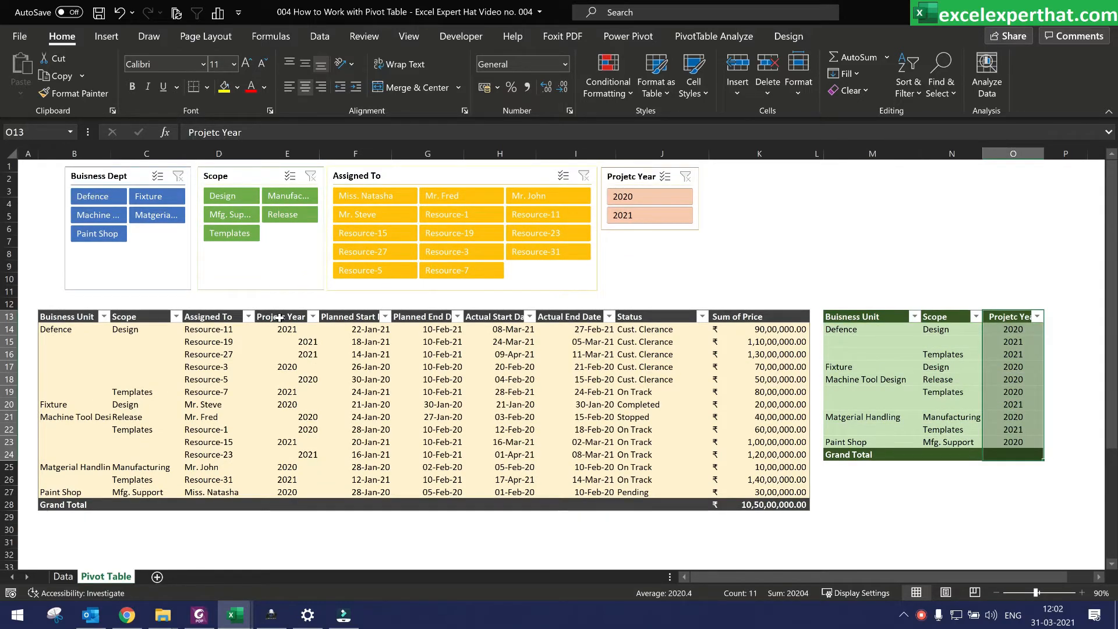
{"action": "left_click_drag", "start_coordinate": [280, 316], "coordinate": [268, 505]}
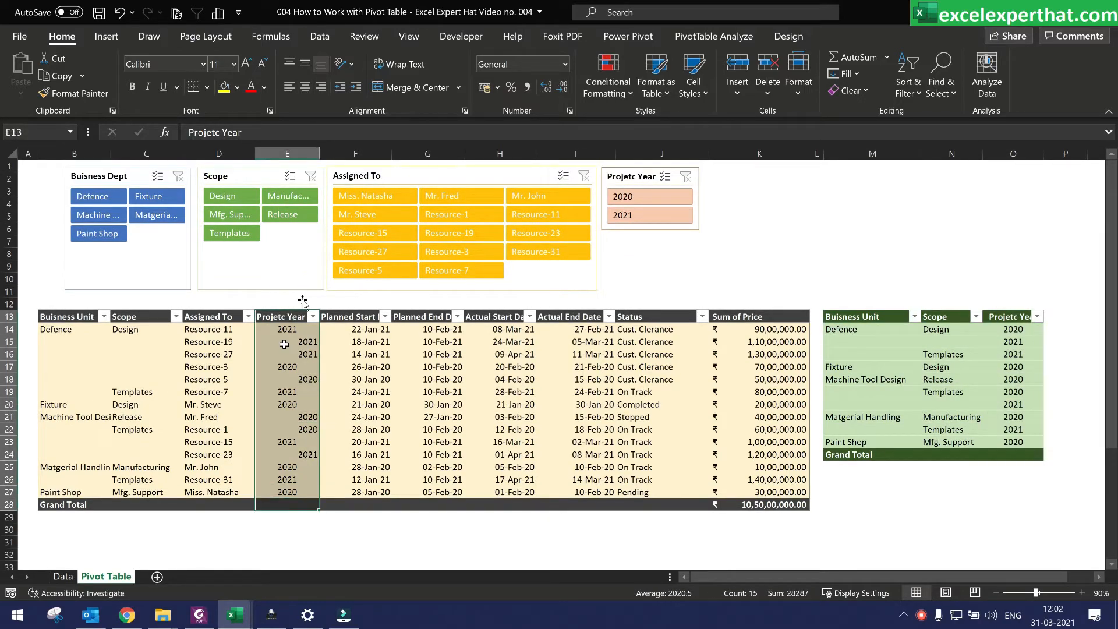
{"action": "left_click", "coordinate": [304, 87]}
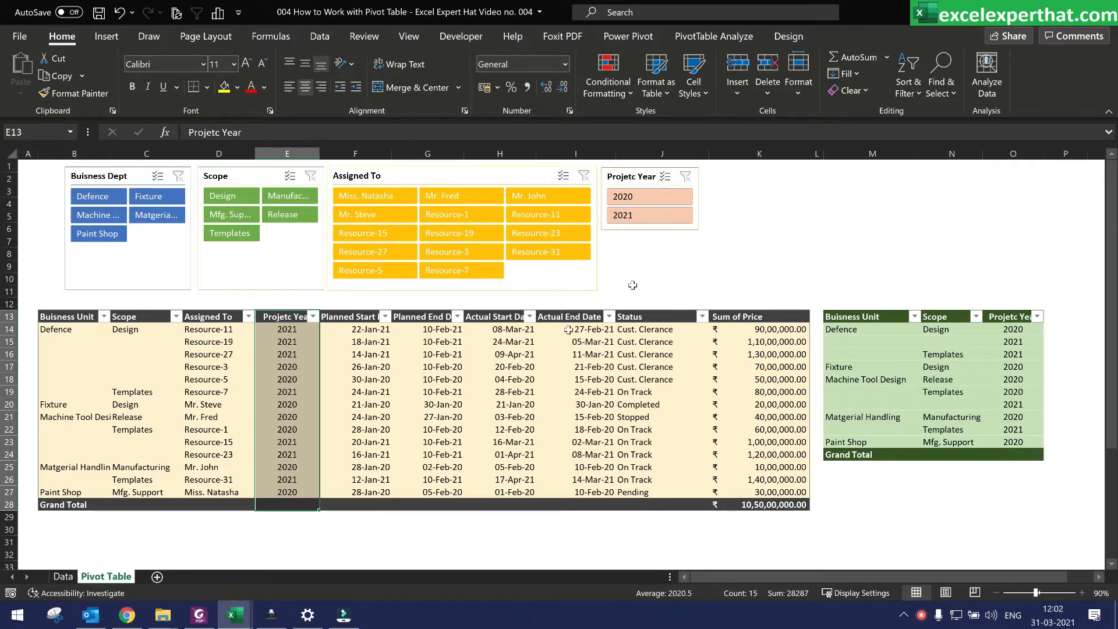
- Delete the existing Projetc Year slicer above the pivot table
{"action": "left_click", "coordinate": [631, 175]}
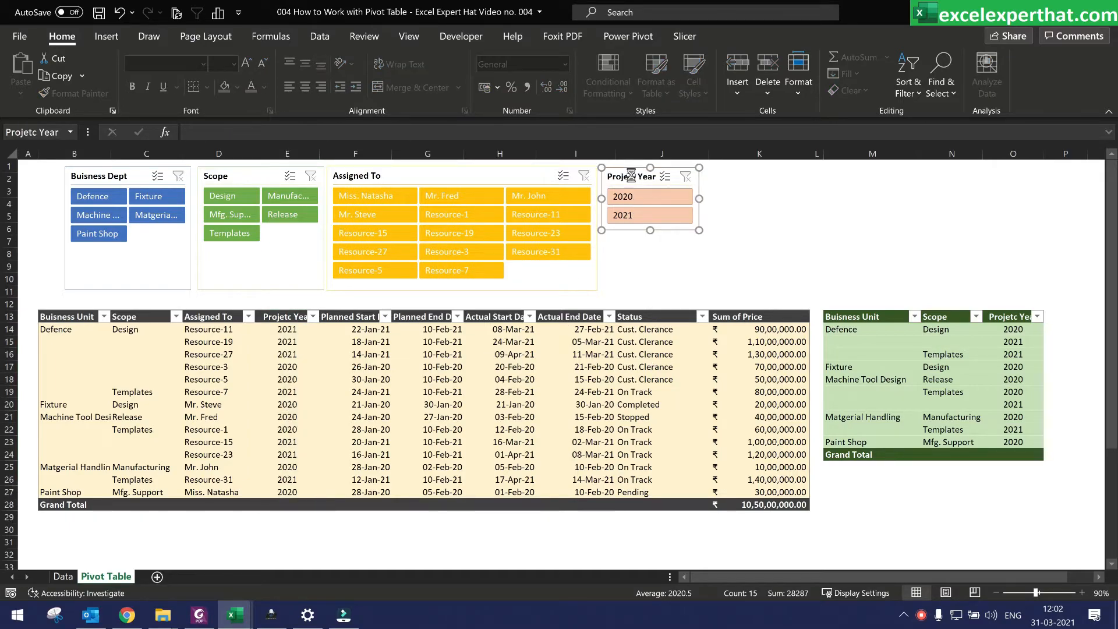
{"action": "key", "text": "Delete"}
{"action": "left_click", "coordinate": [649, 227]}
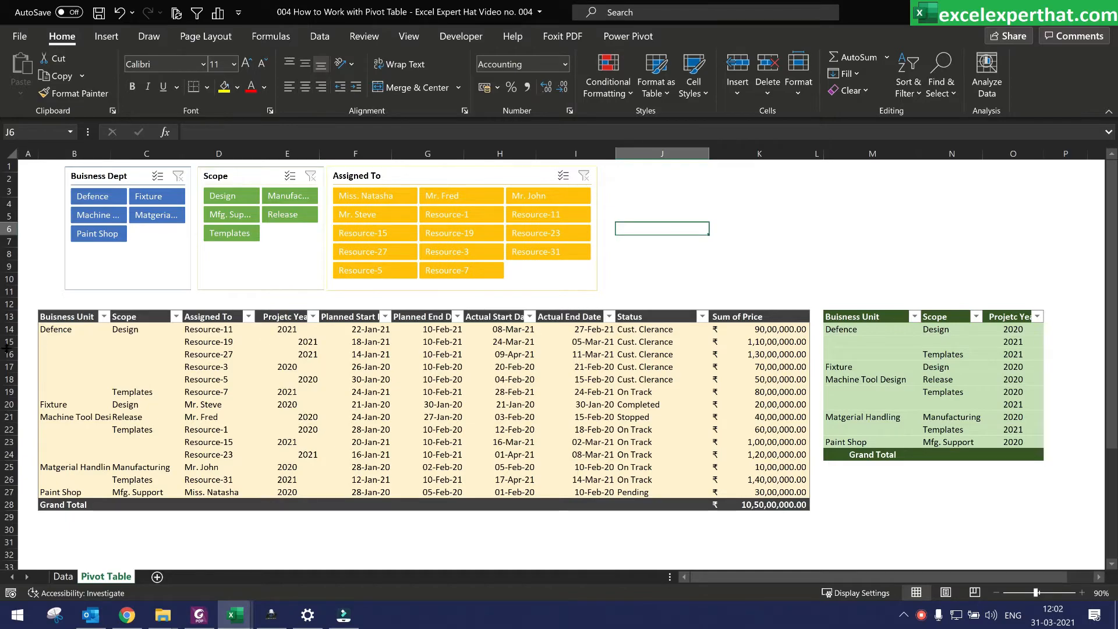
- Remove the centered alignment from the year values below the Projetc Year header in the yellow pivot table
{"action": "left_click_drag", "start_coordinate": [278, 325], "coordinate": [281, 503]}
{"action": "left_click", "coordinate": [305, 86]}
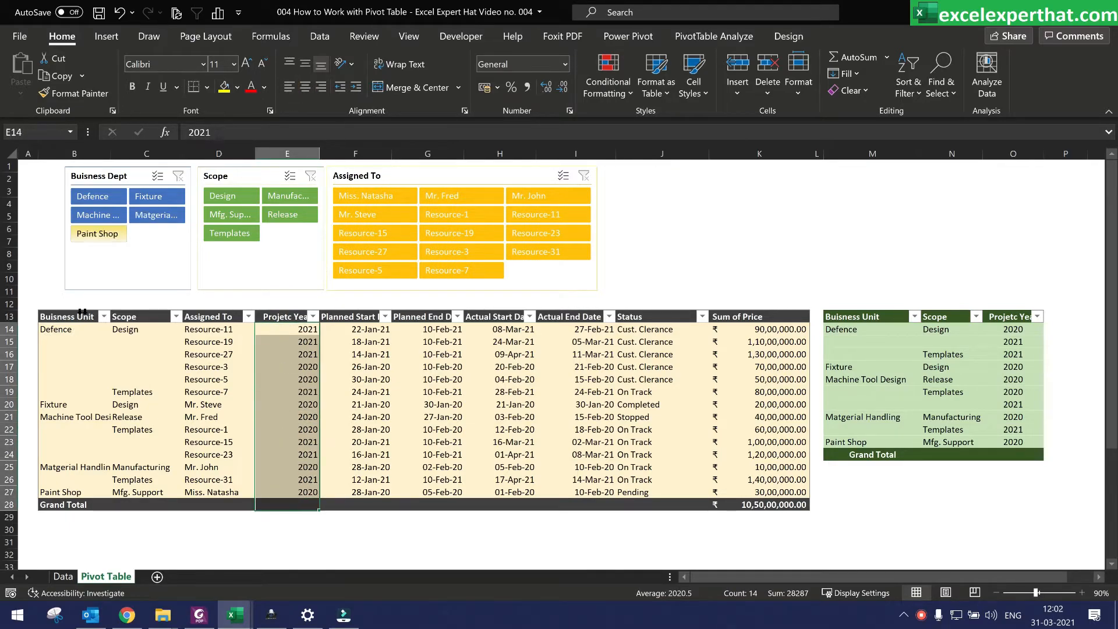
- Insert a new slicer for the Projetc Year field of the yellow pivot table
{"action": "left_click", "coordinate": [71, 318]}
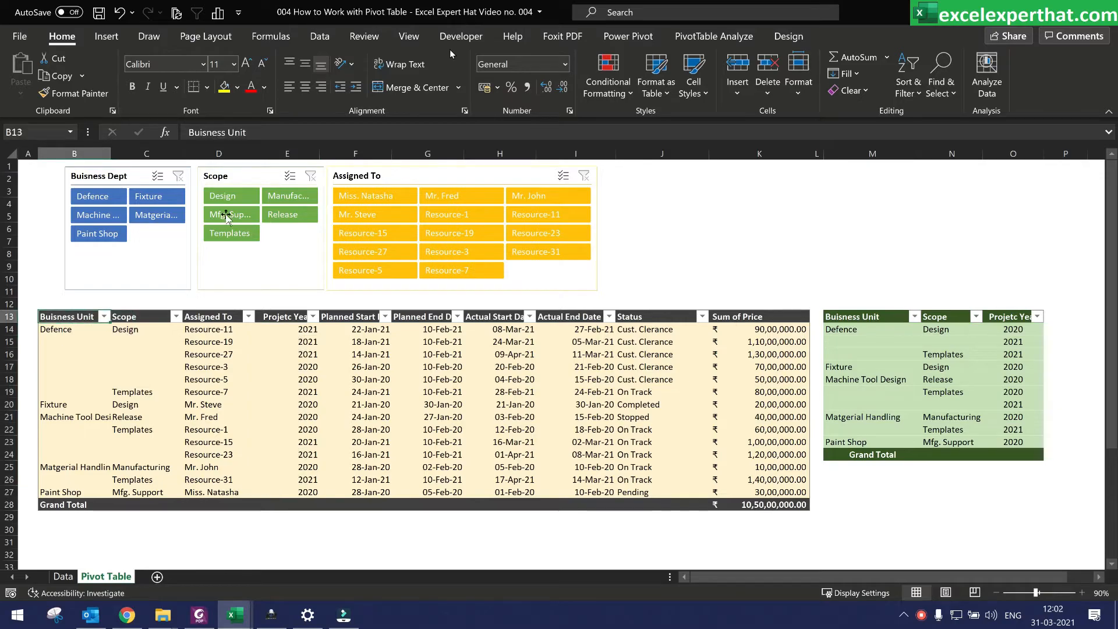
{"action": "left_click", "coordinate": [106, 36]}
{"action": "left_click", "coordinate": [840, 82]}
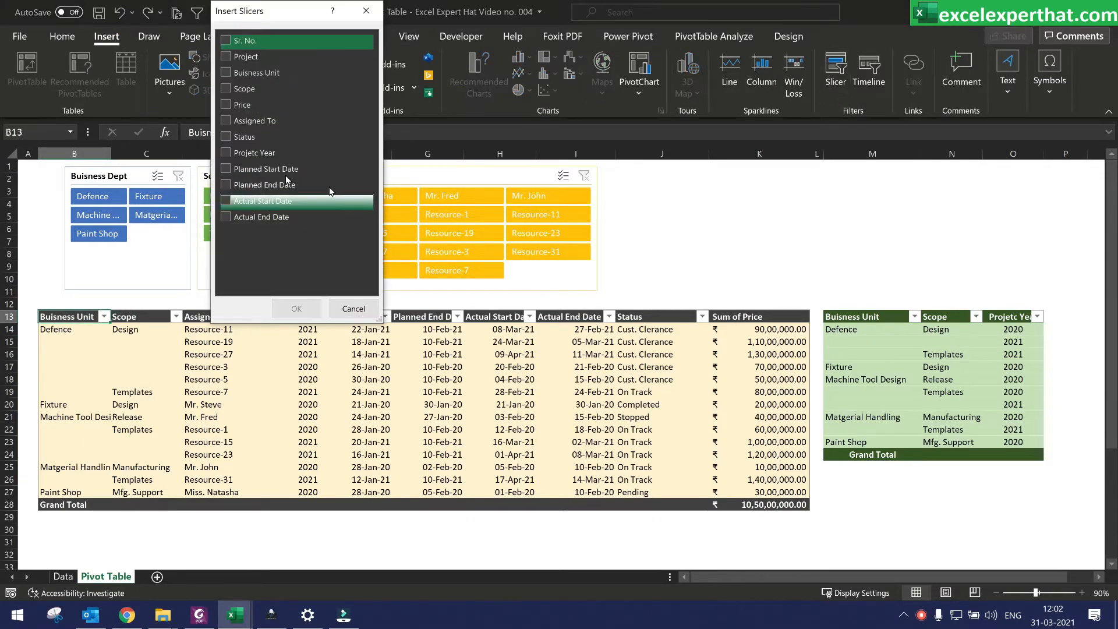
{"action": "left_click", "coordinate": [225, 151]}
{"action": "left_click", "coordinate": [297, 309]}
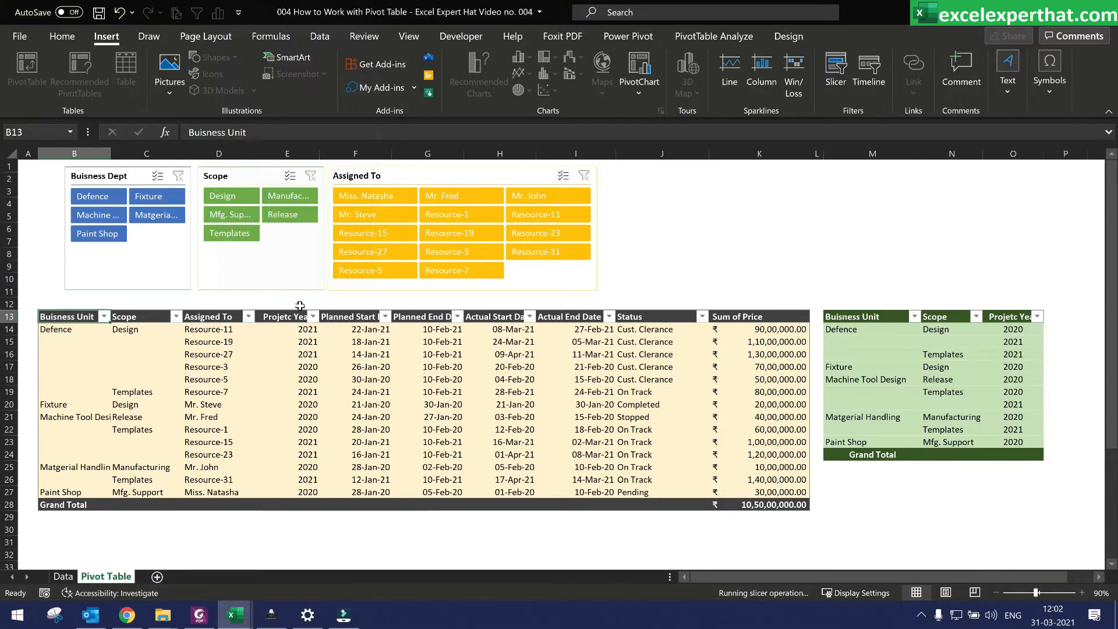
- Place the Projetc Year slicer beside the Assigned To slicer and shorten it to about 4.95 cm high
{"action": "left_click_drag", "start_coordinate": [559, 282], "coordinate": [654, 169]}
{"action": "left_click_drag", "start_coordinate": [664, 341], "coordinate": [659, 290]}
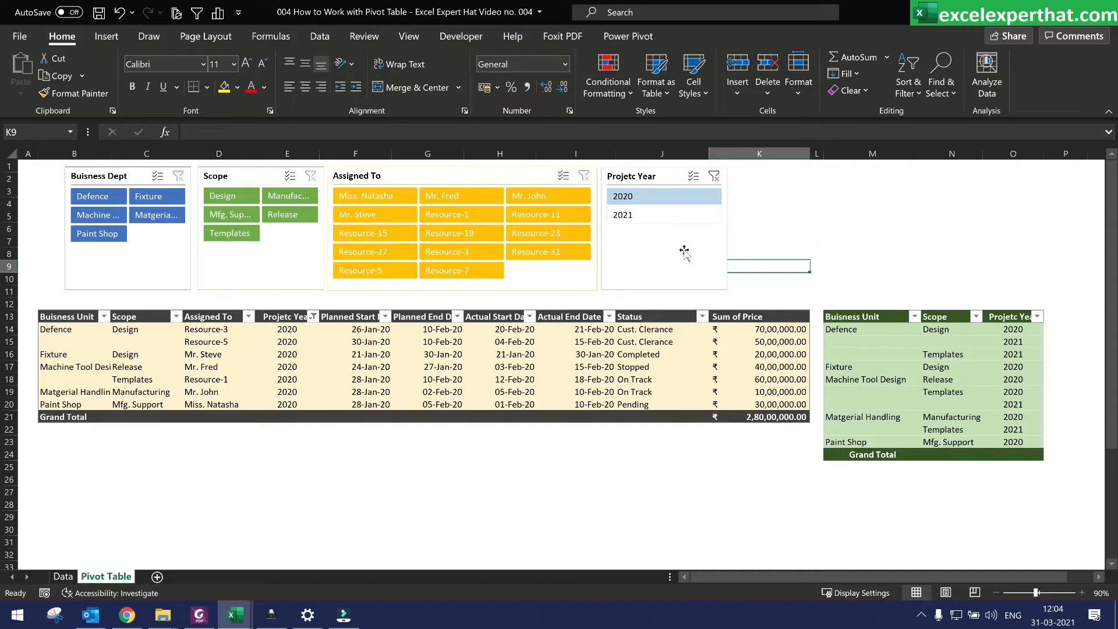
- Switch the Projetc Year slicer between 2021 and 2020, leaving the yellow pivot table filtered to 2021
{"action": "left_click", "coordinate": [640, 215]}
{"action": "left_click", "coordinate": [644, 197]}
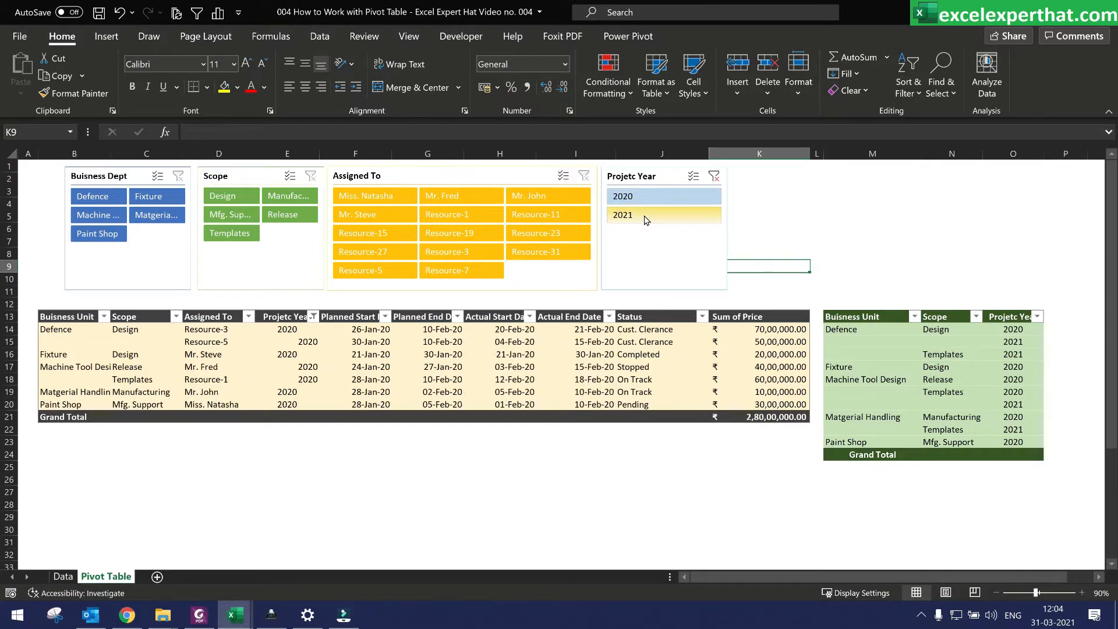
{"action": "left_click", "coordinate": [646, 216]}
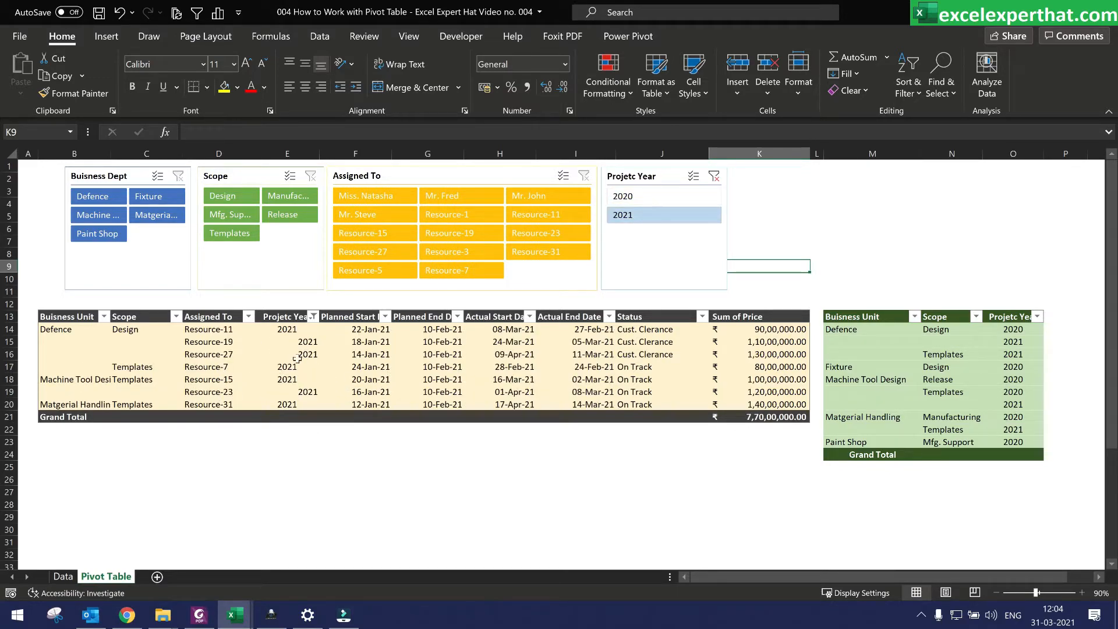
- Connect the Projetc Year slicer to PivotTable2 in addition to PivotTable1 through its report connections
{"action": "left_click", "coordinate": [663, 250]}
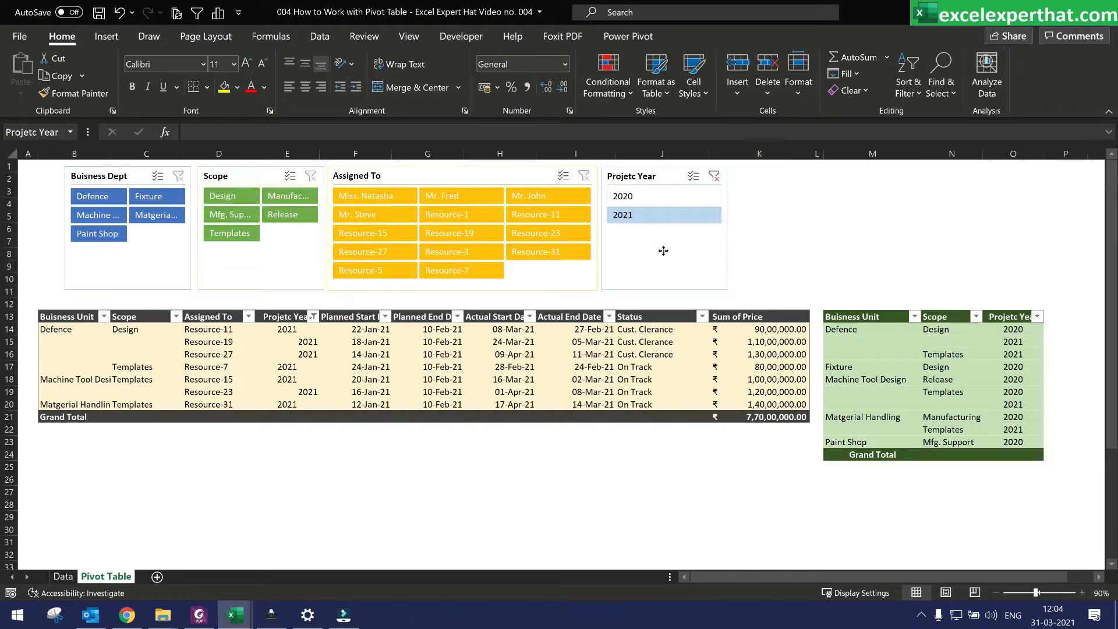
{"action": "left_click", "coordinate": [687, 37]}
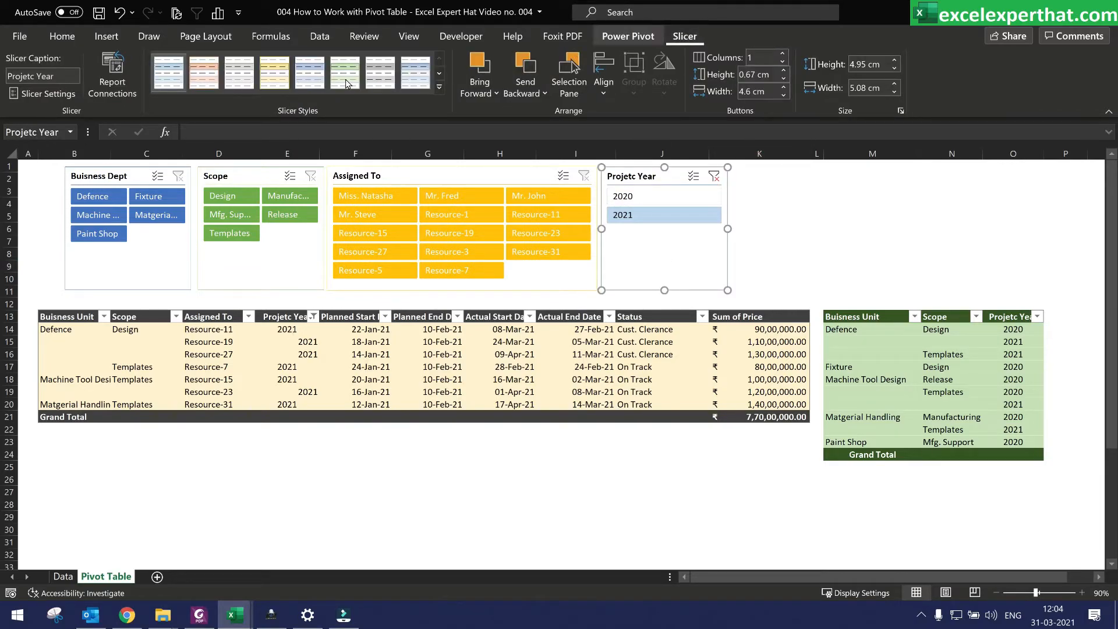
{"action": "left_click", "coordinate": [112, 81]}
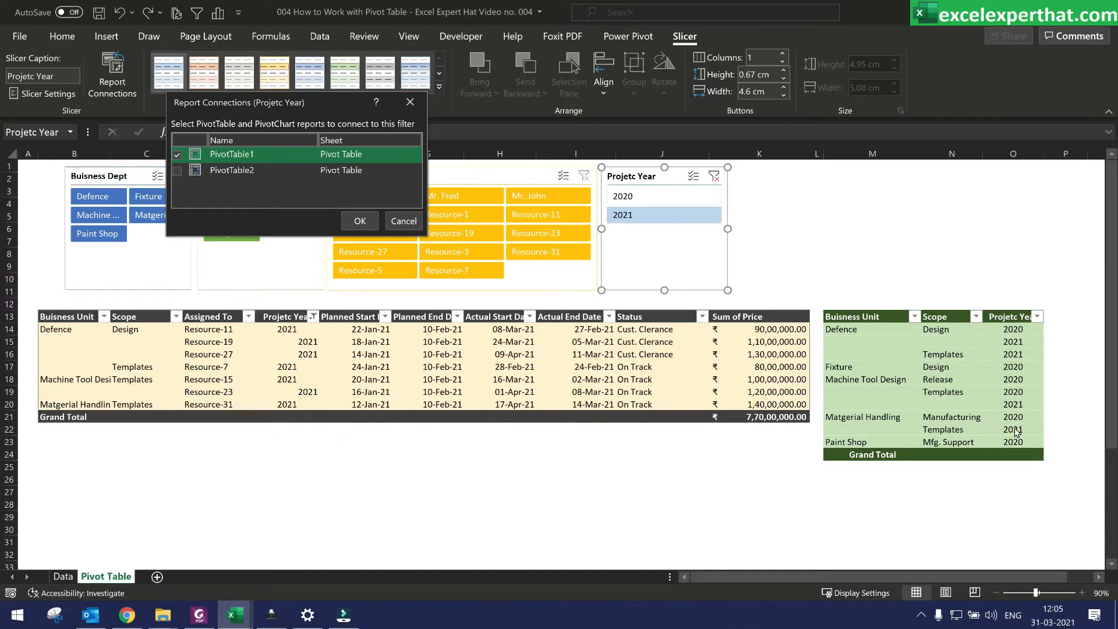
{"action": "left_click", "coordinate": [178, 170]}
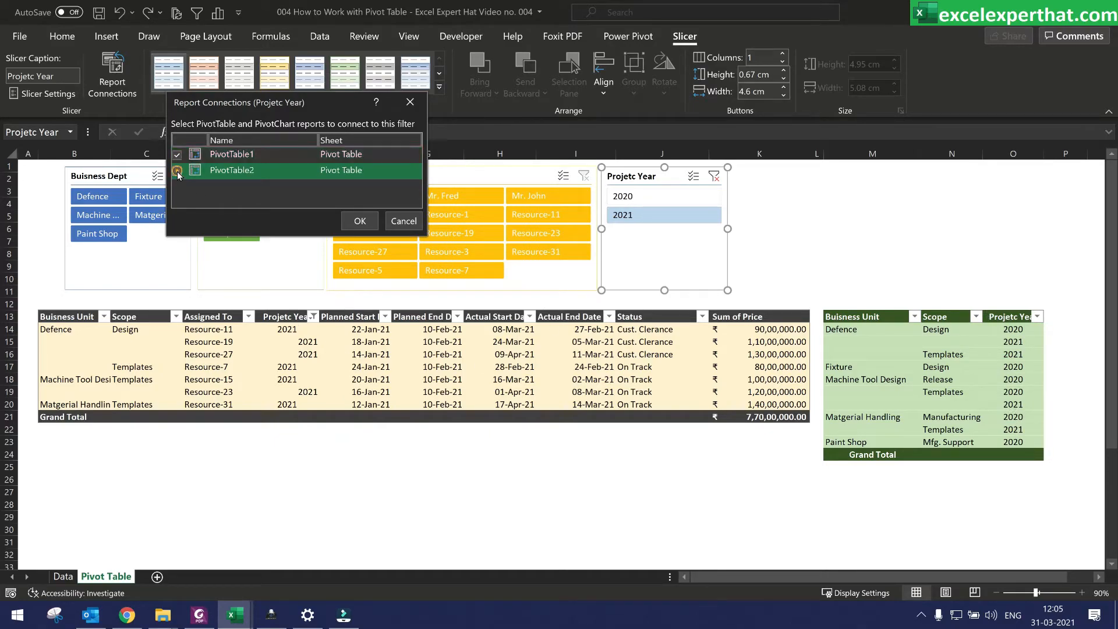
{"action": "left_click", "coordinate": [359, 221]}
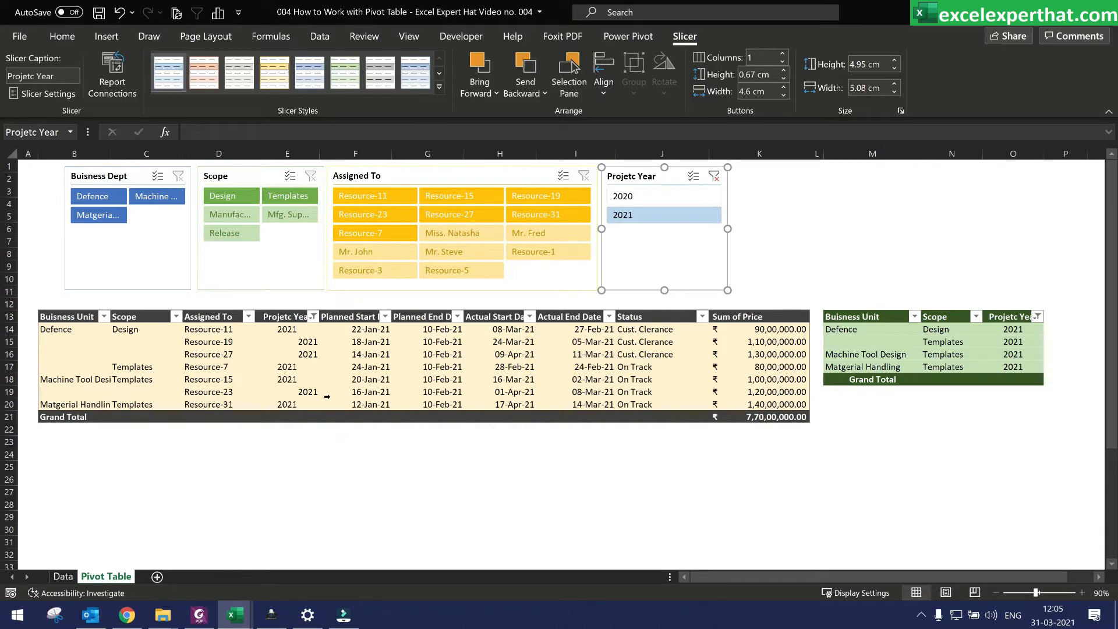
- Switch the Projetc Year slicer between 2020 and 2021, leaving both pivot tables filtered to 2021
{"action": "left_click", "coordinate": [656, 197]}
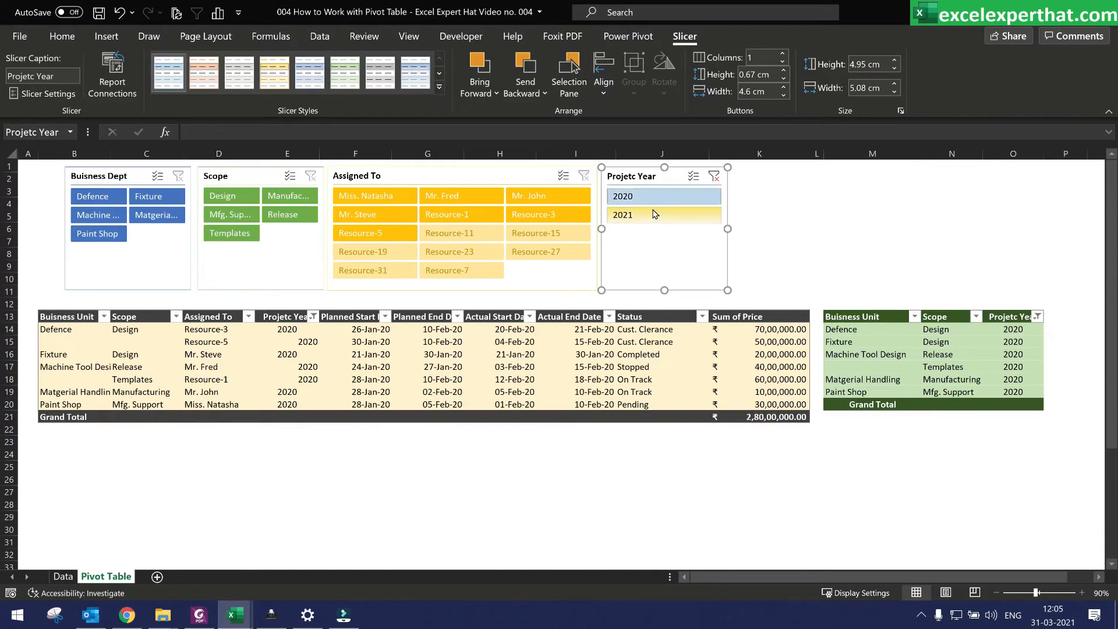
{"action": "left_click", "coordinate": [655, 214]}
{"action": "left_click", "coordinate": [656, 200]}
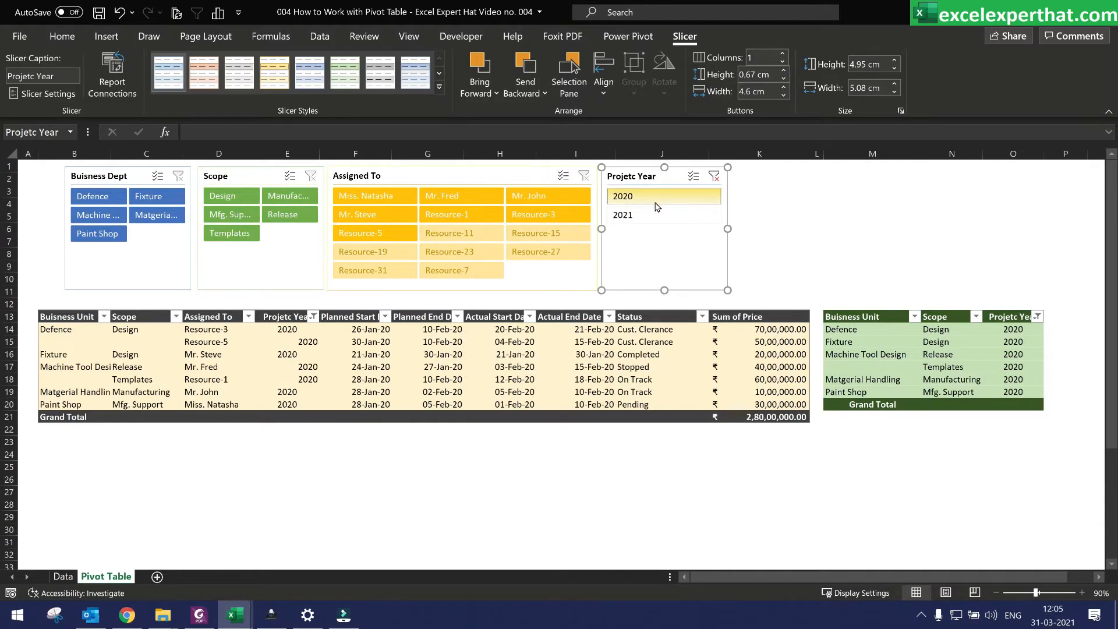
{"action": "left_click", "coordinate": [652, 215]}
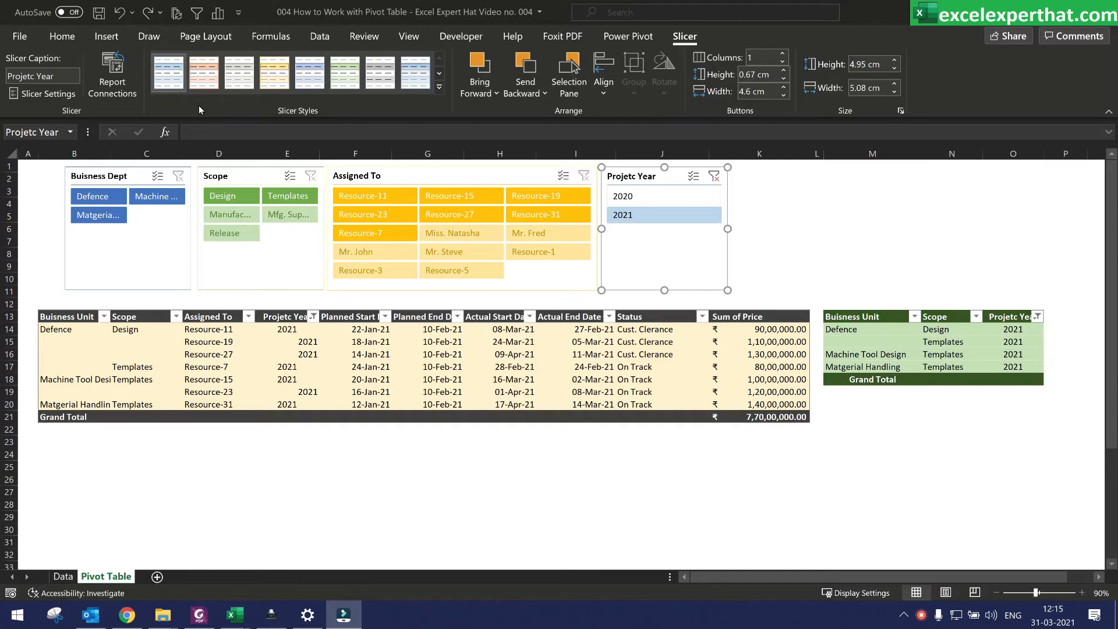
- Apply a dark blue slicer style to the Projetc Year slicer
{"action": "left_click", "coordinate": [640, 249]}
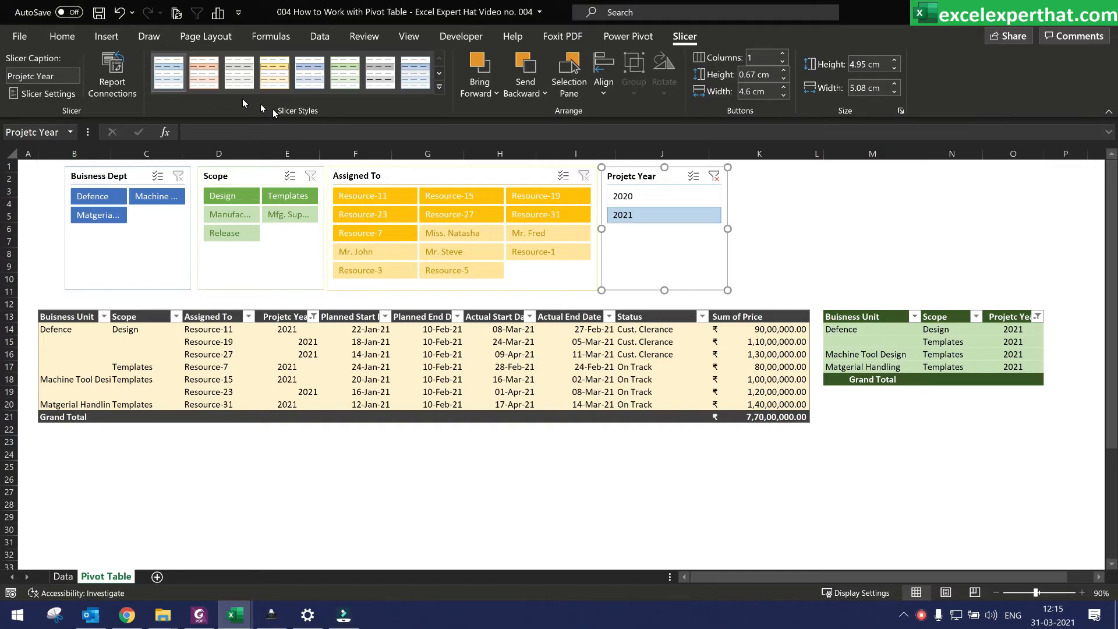
{"action": "left_click", "coordinate": [303, 74]}
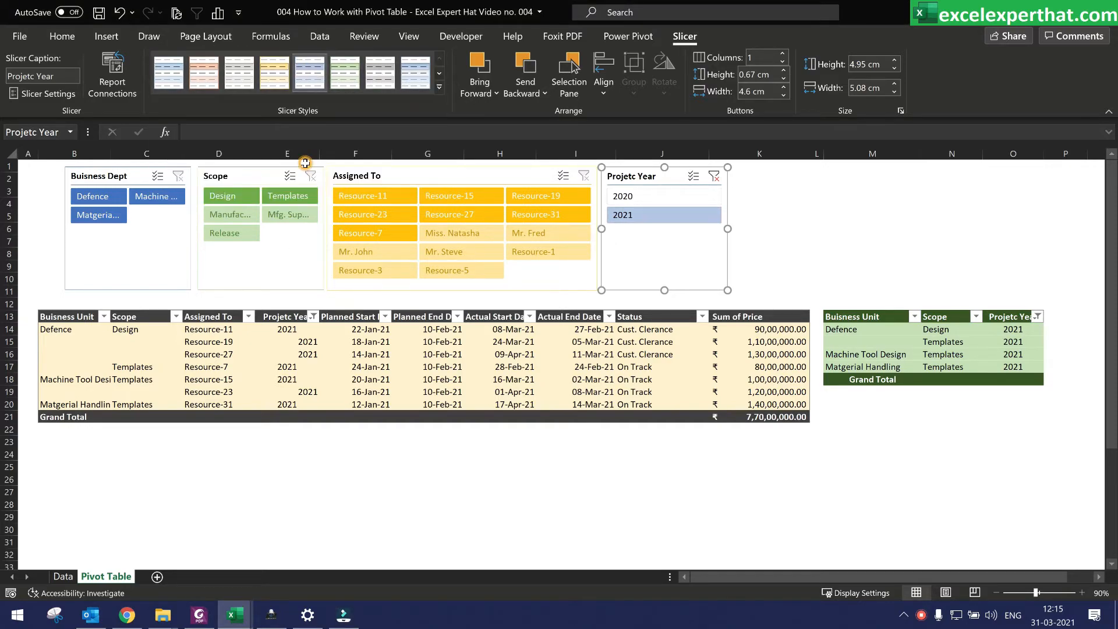
{"action": "left_click", "coordinate": [805, 238]}
{"action": "left_click", "coordinate": [707, 249]}
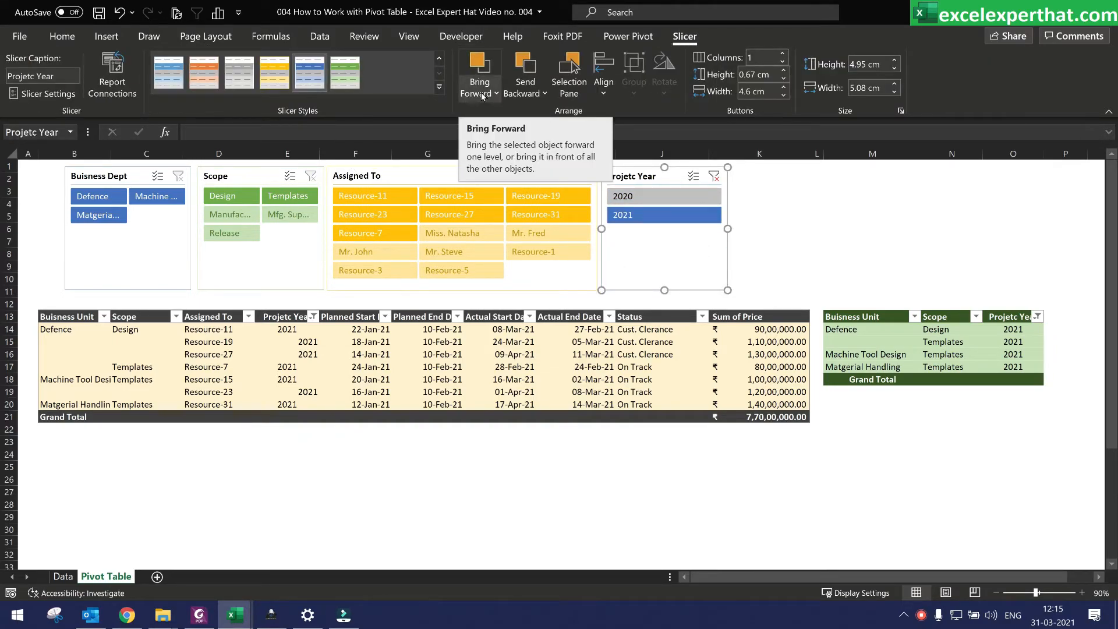
{"action": "left_click", "coordinate": [493, 93]}
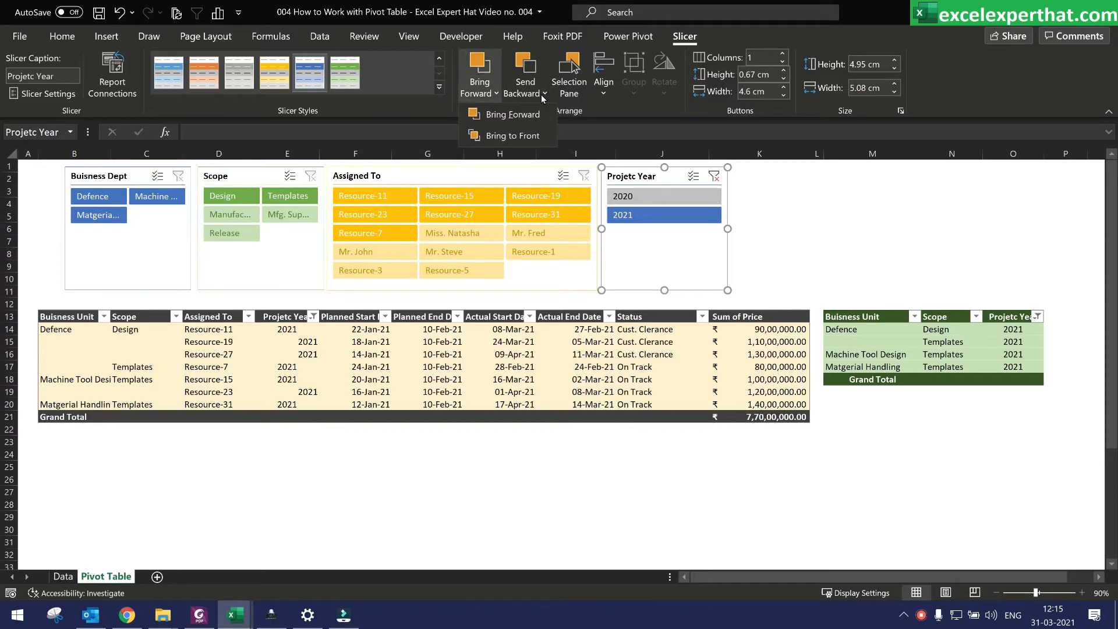
{"action": "left_click", "coordinate": [540, 95]}
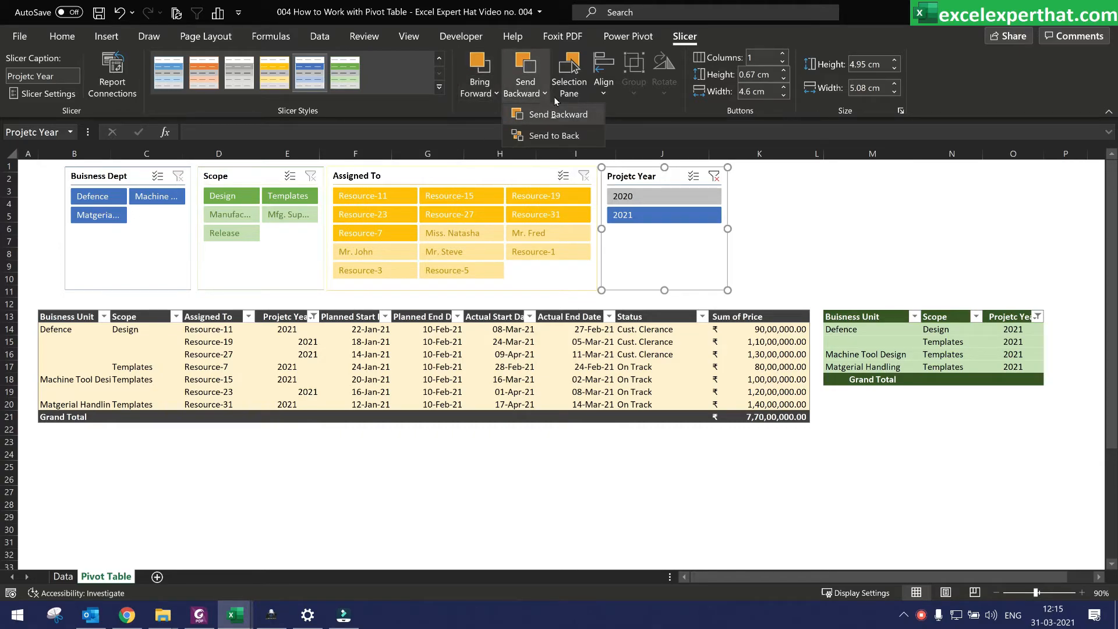
{"action": "left_click", "coordinate": [604, 92]}
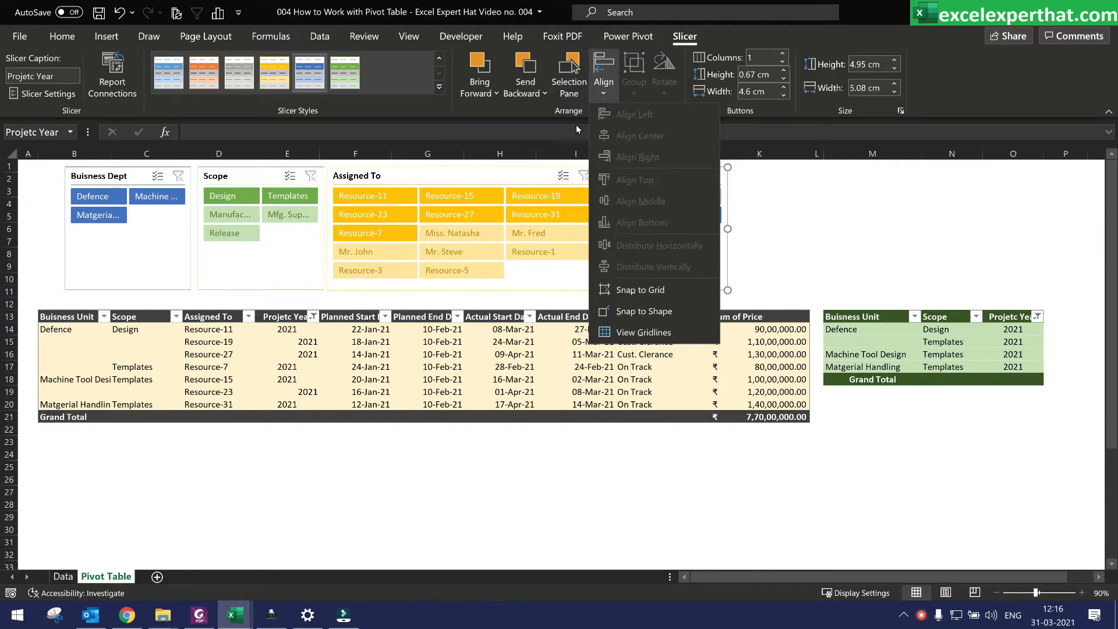
- Align the Buisness Dept, Scope, Assigned To and Projetc Year slicers with each other using Align Middle
{"action": "left_click", "coordinate": [107, 265]}
{"action": "left_click", "coordinate": [148, 249]}
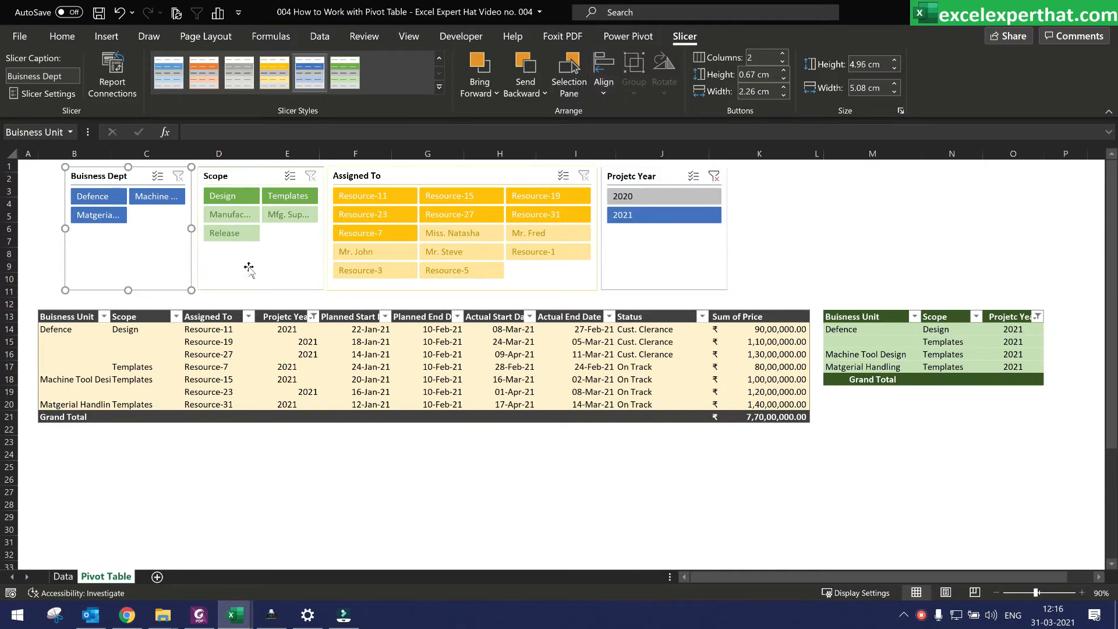
{"action": "left_click", "coordinate": [257, 264], "text": "ctrl"}
{"action": "left_click", "coordinate": [669, 274], "text": "ctrl"}
{"action": "left_click", "coordinate": [576, 284], "text": "ctrl"}
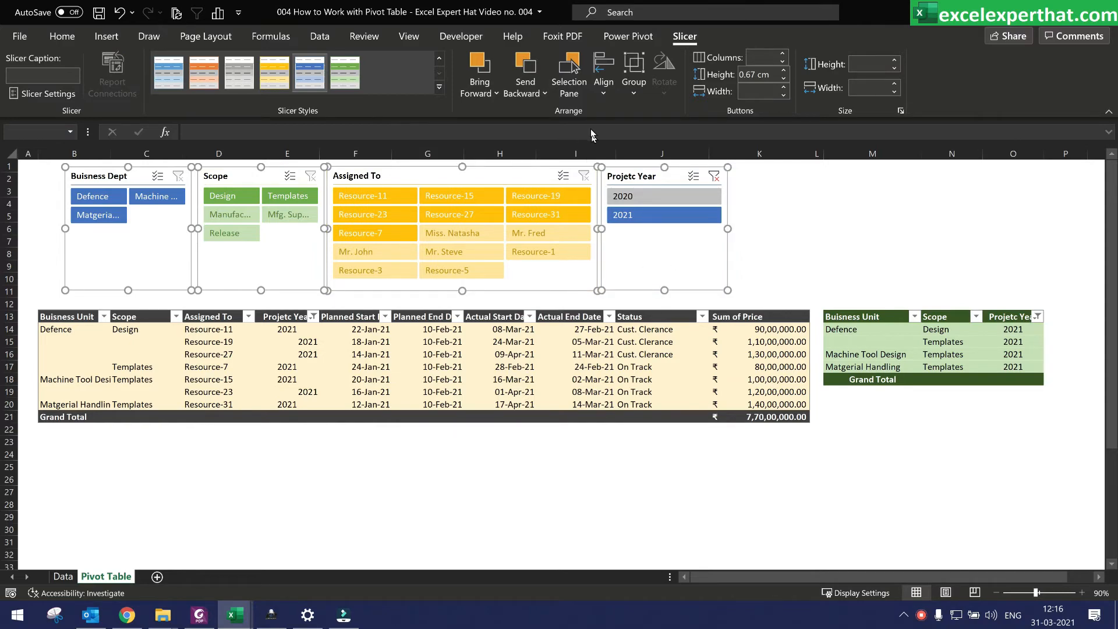
{"action": "left_click", "coordinate": [602, 94]}
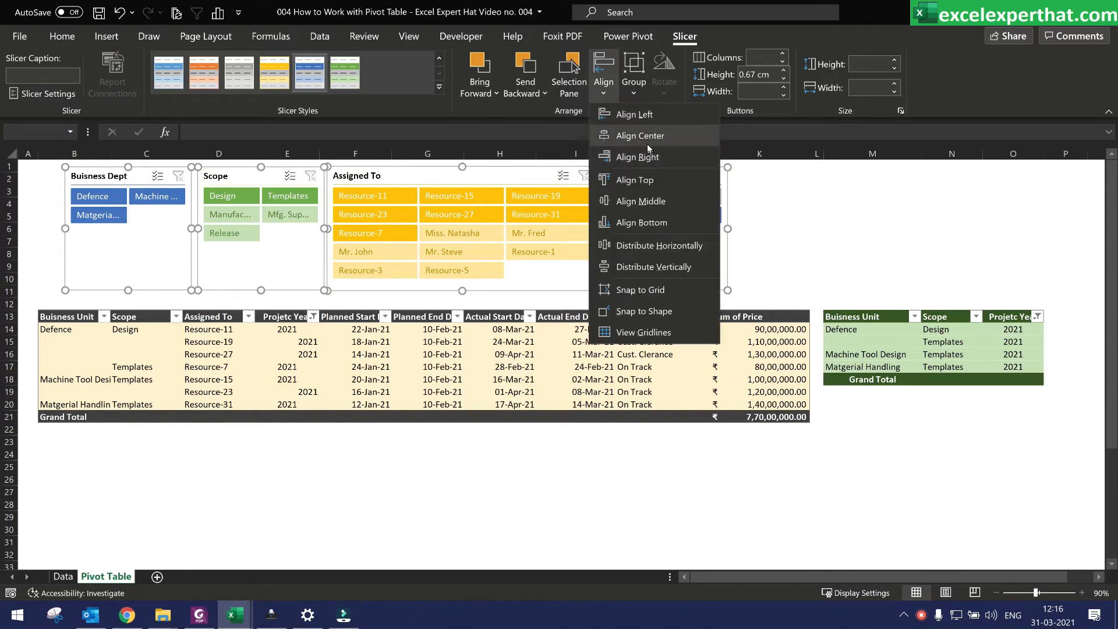
{"action": "left_click", "coordinate": [644, 204]}
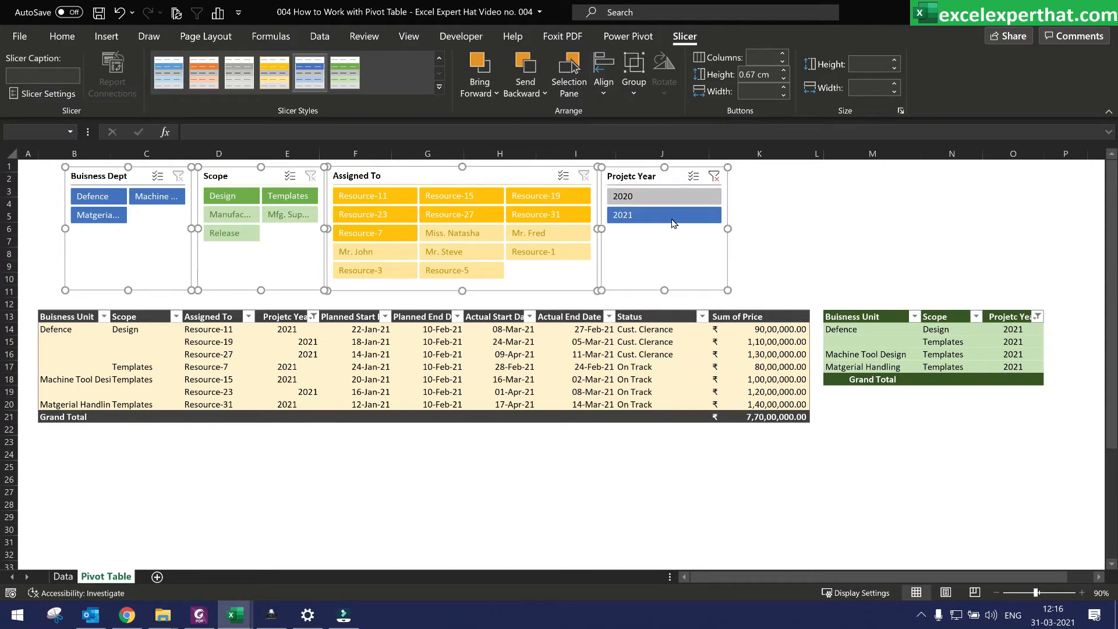
{"action": "left_click", "coordinate": [814, 234]}
- Set the button height of the Projetc Year slicer to 1 cm
{"action": "left_click", "coordinate": [636, 174]}
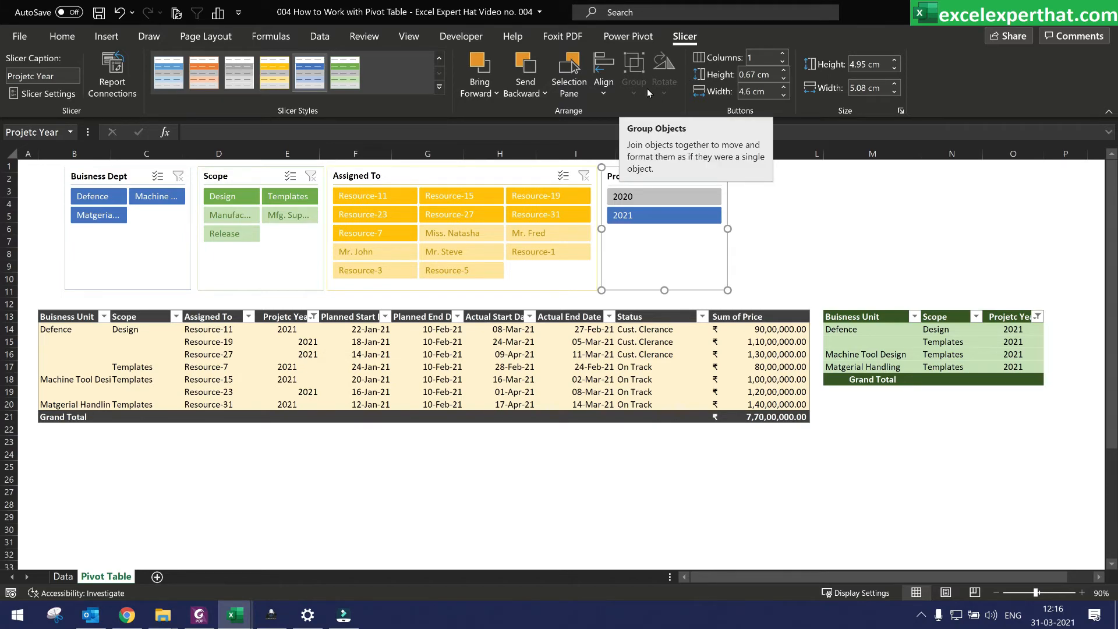
{"action": "left_click", "coordinate": [774, 77]}
{"action": "left_click", "coordinate": [768, 91]}
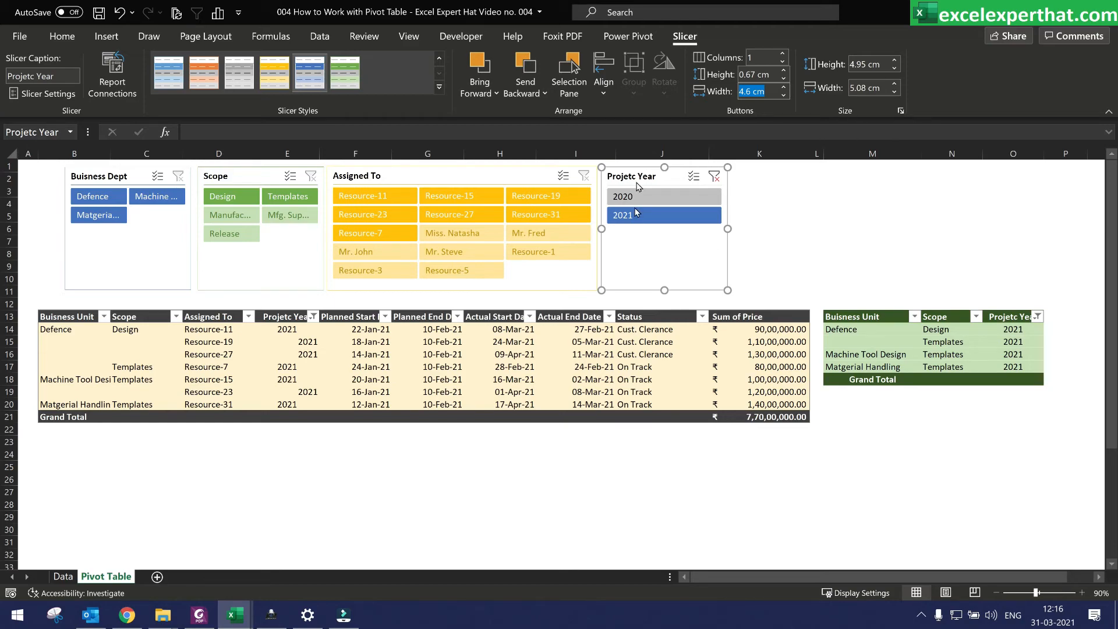
{"action": "left_click", "coordinate": [783, 78]}
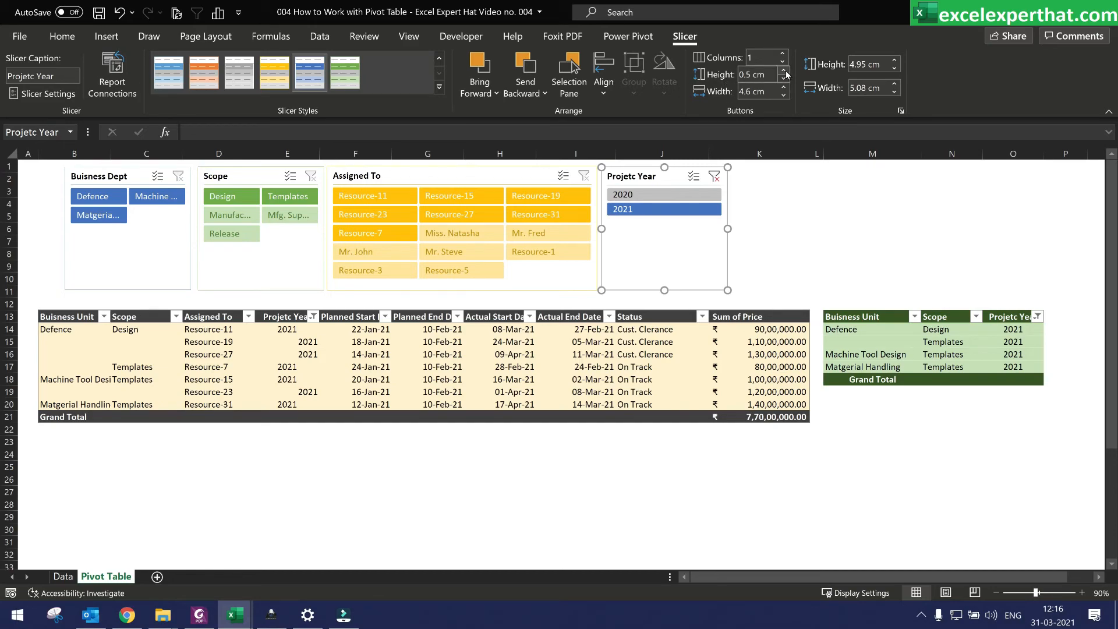
{"action": "left_click", "coordinate": [783, 70]}
{"action": "left_click", "coordinate": [784, 71]}
{"action": "left_click", "coordinate": [783, 70]}
{"action": "left_click", "coordinate": [783, 70]}
{"action": "left_click", "coordinate": [783, 70]}
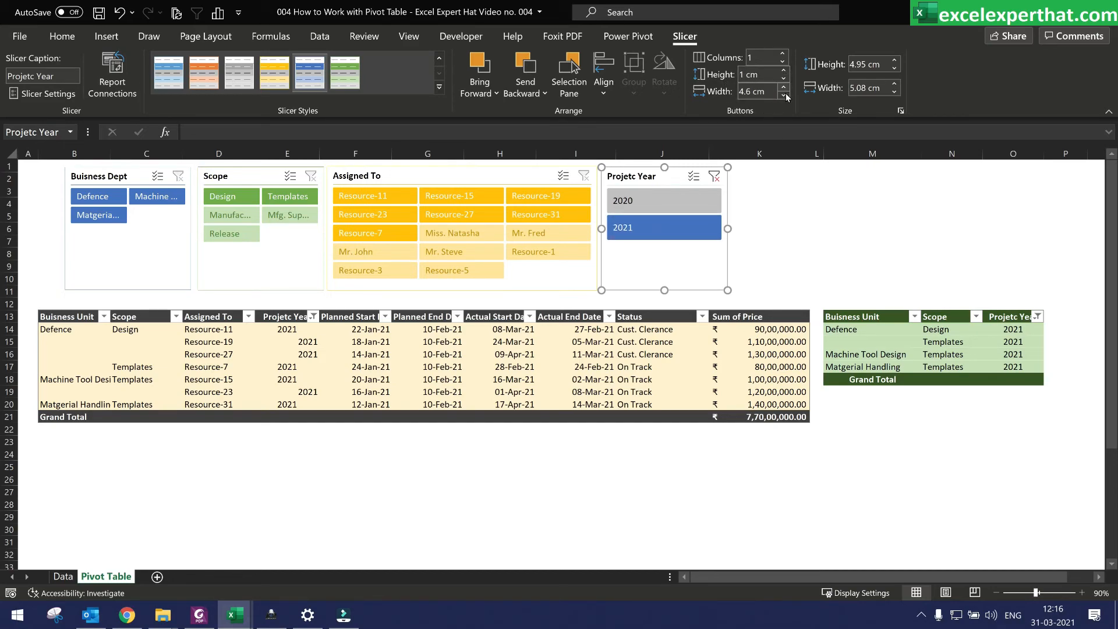
- Set the Projetc Year slicer's button width to 2 cm and shorten the slicer to end just below the 2021 button
{"action": "left_click", "coordinate": [784, 95]}
{"action": "left_click", "coordinate": [784, 95]}
{"action": "left_click", "coordinate": [783, 95]}
{"action": "left_click", "coordinate": [783, 95]}
{"action": "left_click", "coordinate": [783, 95]}
{"action": "left_click", "coordinate": [784, 94]}
{"action": "left_click", "coordinate": [783, 95]}
{"action": "left_click", "coordinate": [784, 95]}
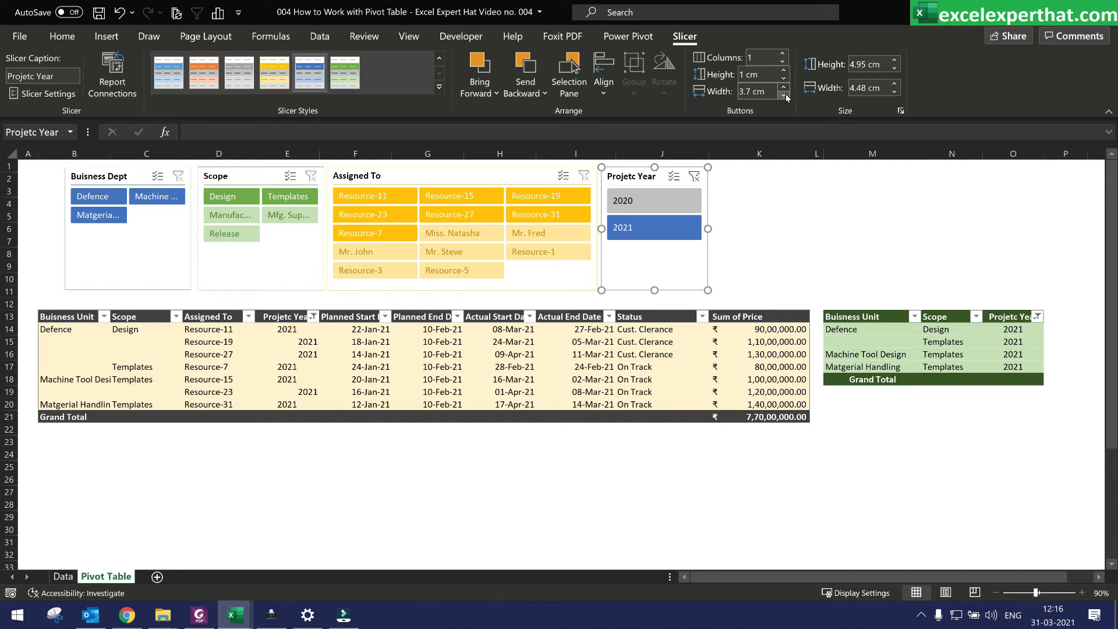
{"action": "left_click", "coordinate": [784, 95]}
{"action": "left_click", "coordinate": [784, 95]}
{"action": "left_click", "coordinate": [784, 95]}
{"action": "left_click", "coordinate": [784, 95]}
{"action": "left_click", "coordinate": [784, 95]}
{"action": "left_click", "coordinate": [783, 95]}
{"action": "left_click", "coordinate": [784, 95]}
{"action": "left_click", "coordinate": [783, 95]}
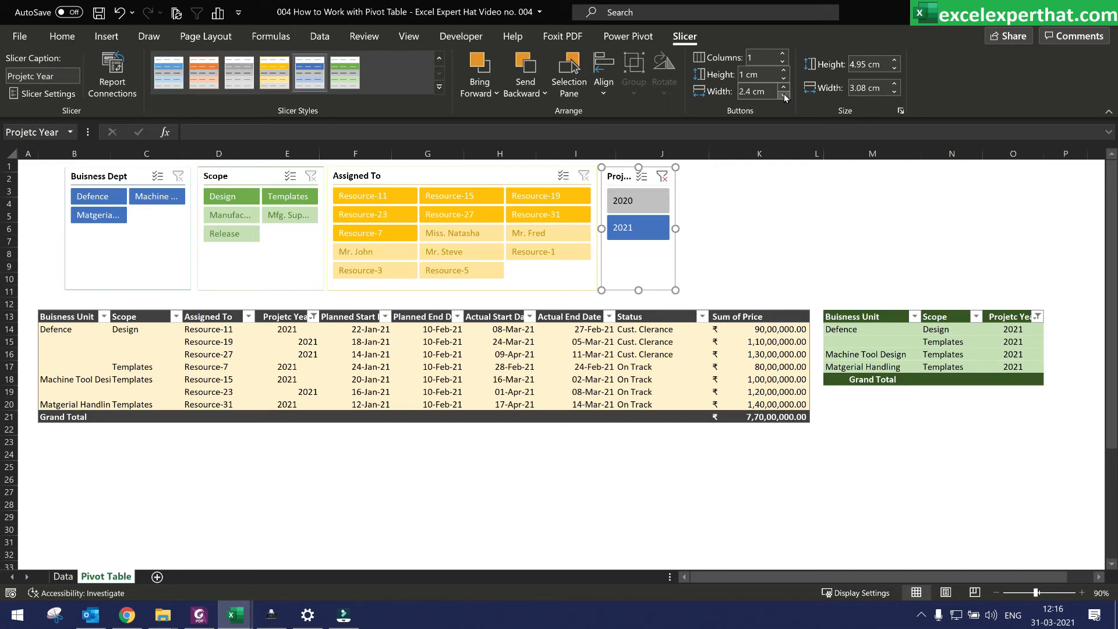
{"action": "left_click", "coordinate": [783, 95]}
{"action": "left_click", "coordinate": [784, 95]}
{"action": "left_click", "coordinate": [784, 95]}
{"action": "left_click", "coordinate": [783, 95]}
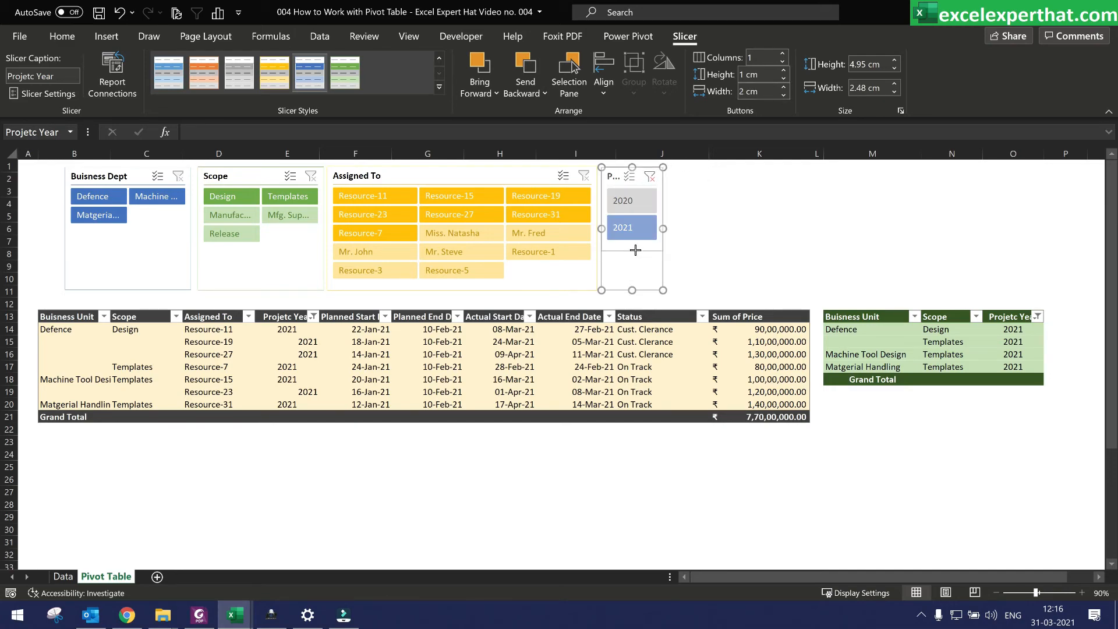
{"action": "left_click_drag", "start_coordinate": [635, 250], "coordinate": [635, 248]}
{"action": "left_click", "coordinate": [702, 254]}
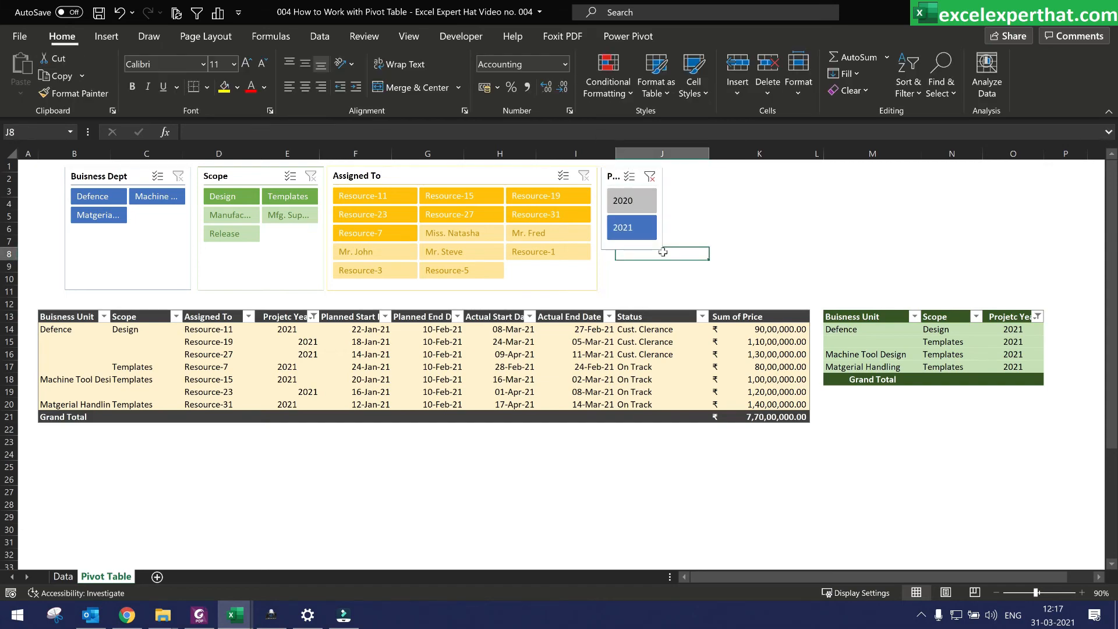